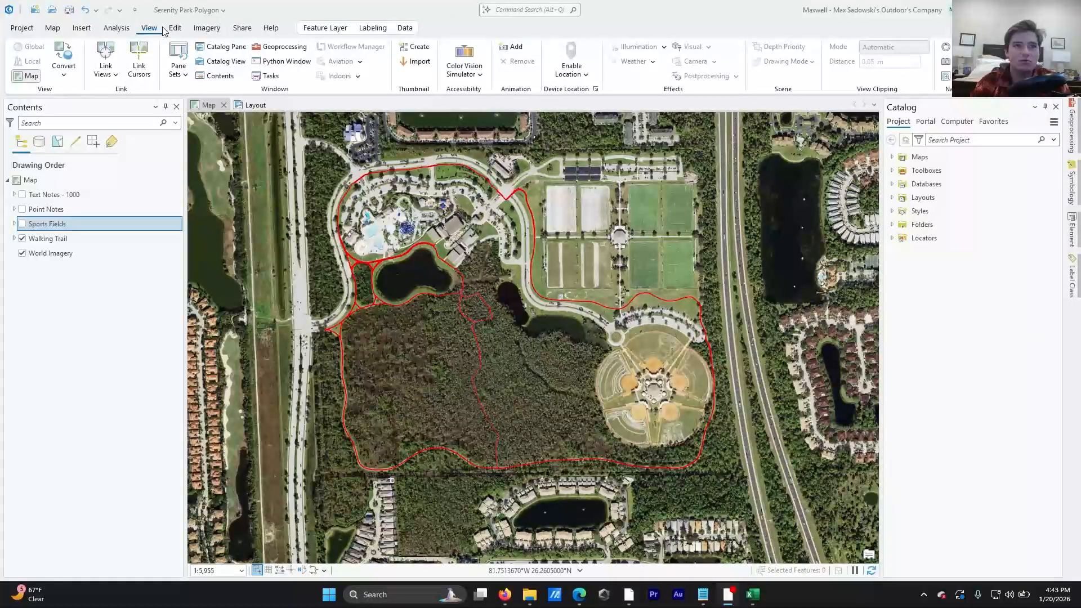
Search the ArcGIS Online portal content in the Catalog for "Google Maps".
{"action": "left_click", "coordinate": [171, 28]}
{"action": "left_click", "coordinate": [148, 28]}
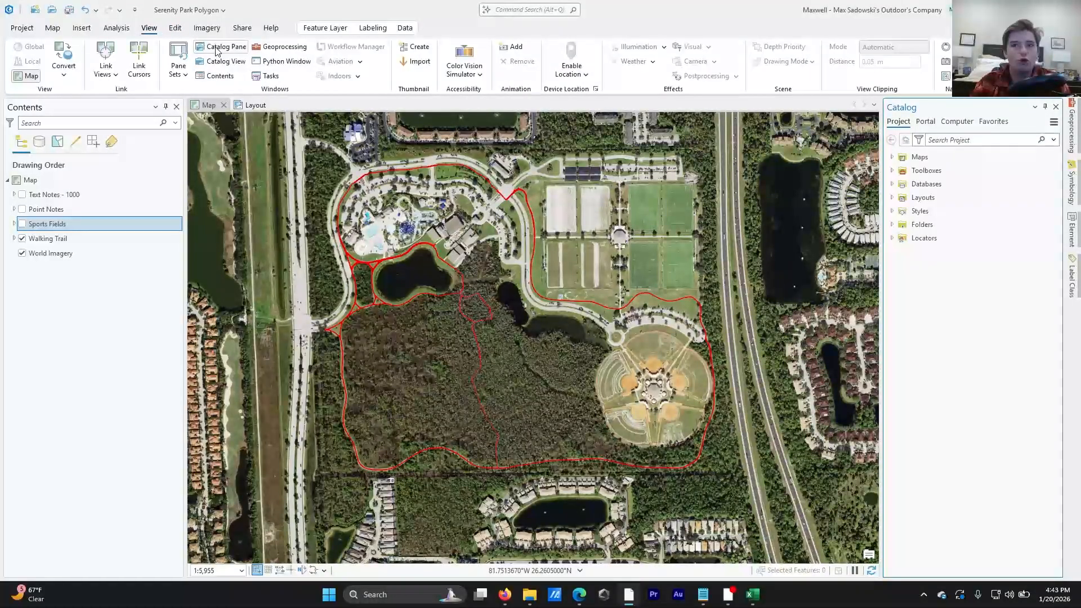
{"action": "left_click", "coordinate": [925, 121]}
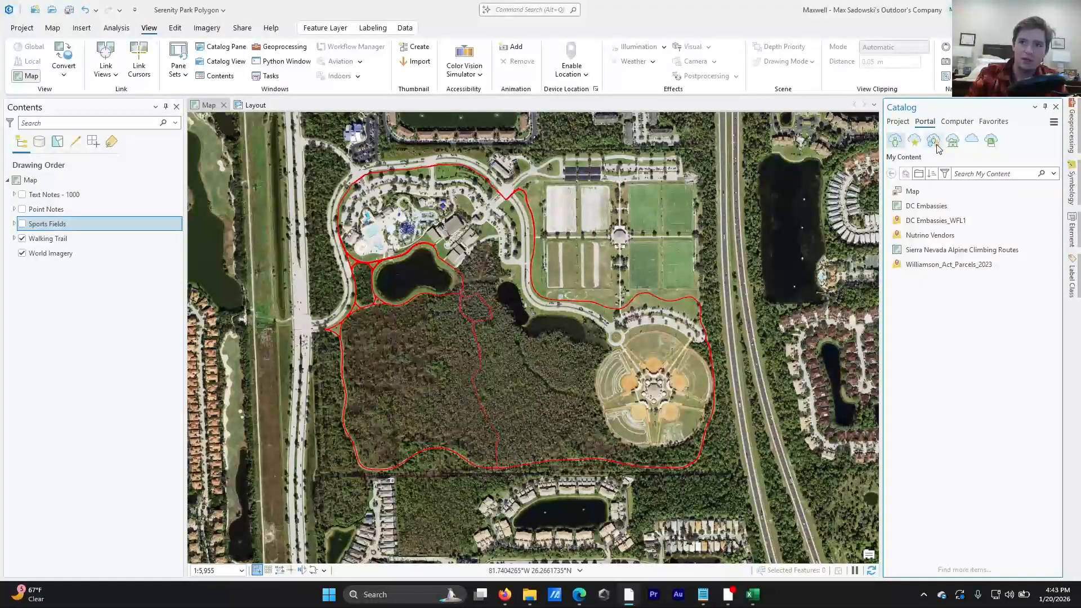
{"action": "left_click", "coordinate": [971, 145]}
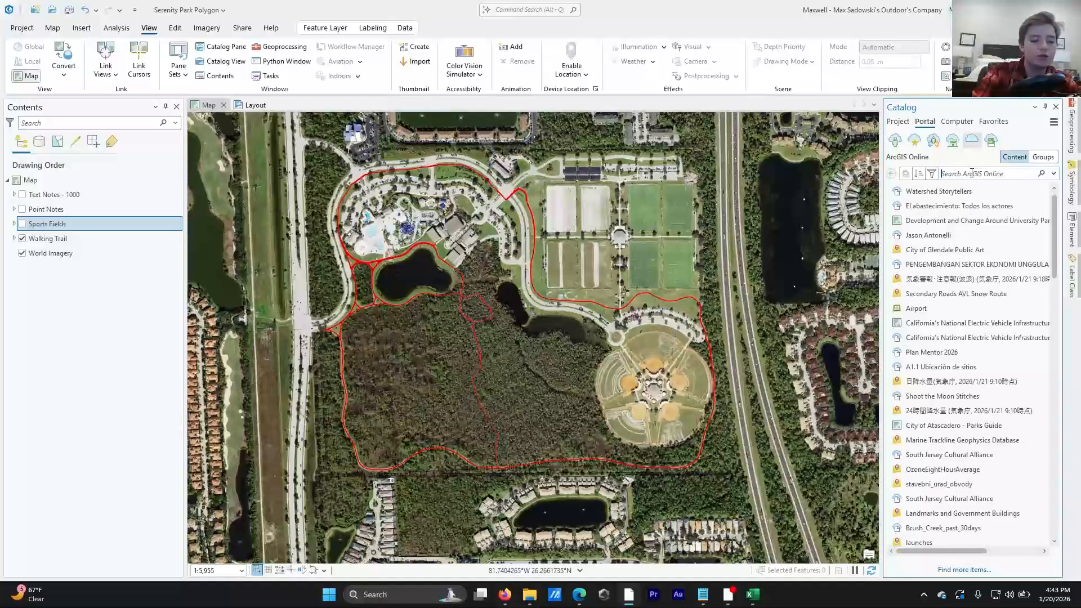
{"action": "type", "text": "Gil"}
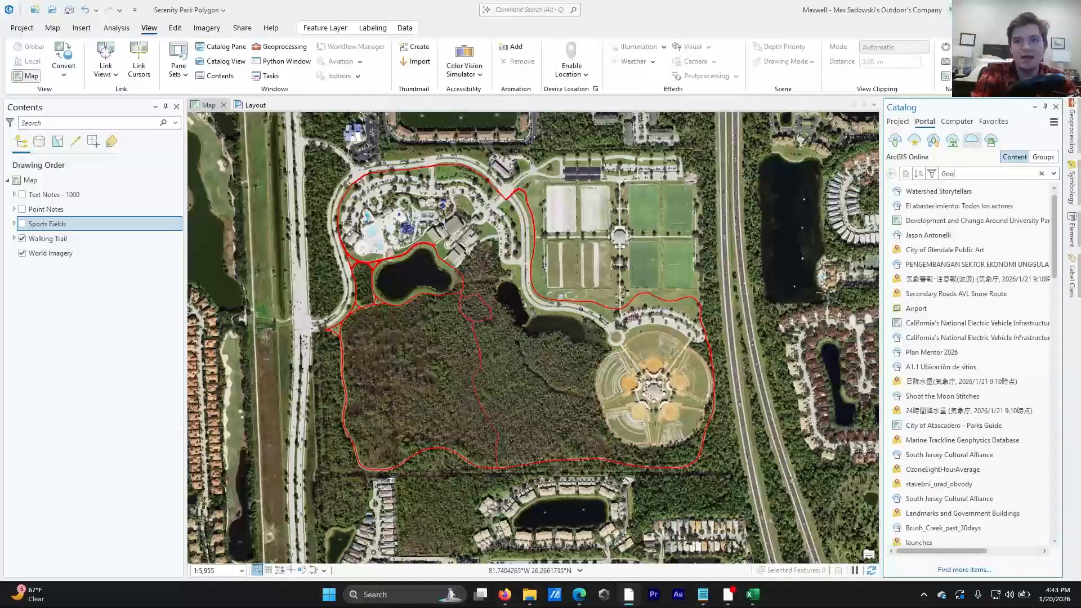
{"action": "type", "text": "gle Maps"}
{"action": "key", "text": "Return"}
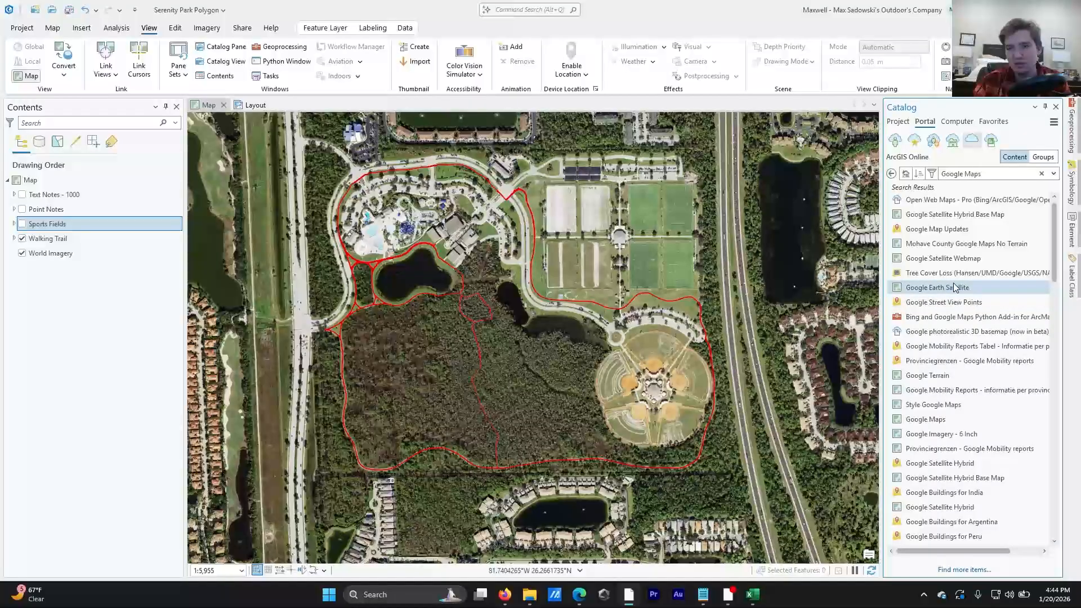
Add the Google Satellite Webmap from the search results to the project and open it.
{"action": "mouse_move", "coordinate": [955, 287]}
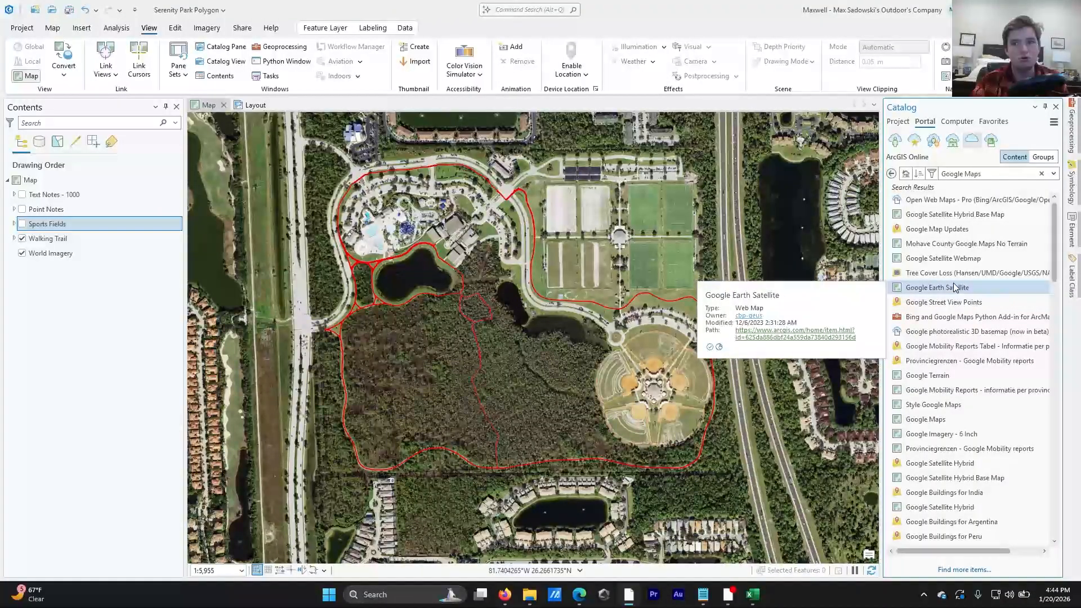
{"action": "mouse_move", "coordinate": [938, 217]}
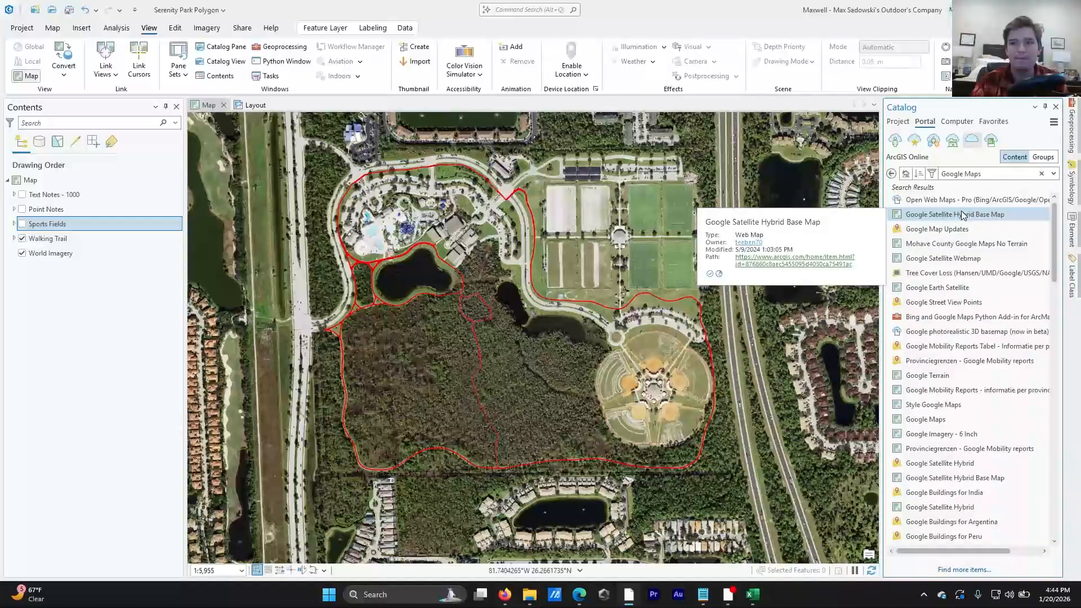
{"action": "mouse_move", "coordinate": [967, 259]}
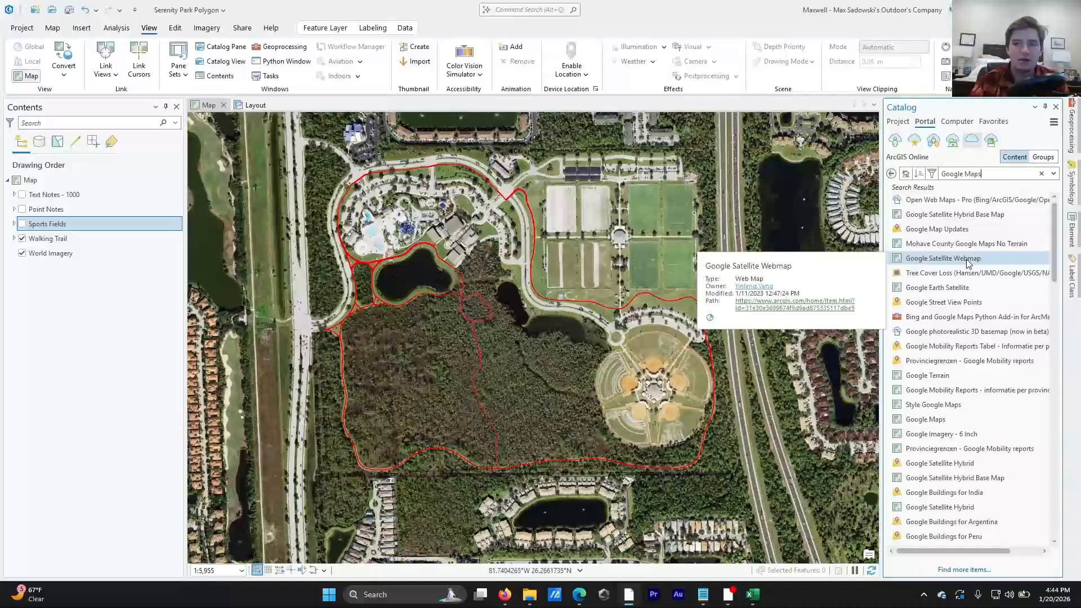
{"action": "right_click", "coordinate": [932, 259]}
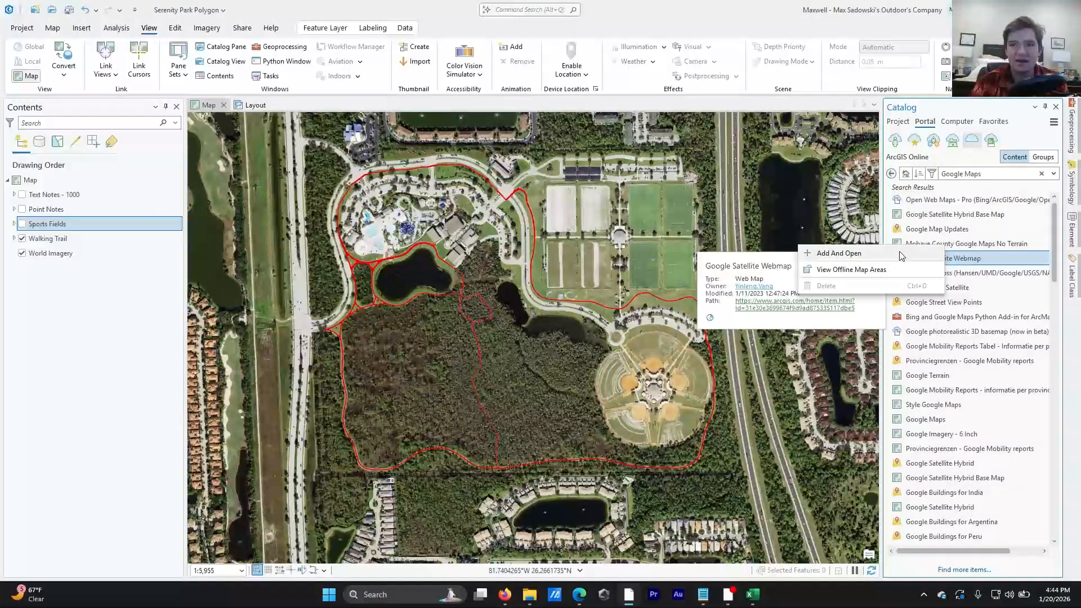
{"action": "left_click", "coordinate": [981, 260]}
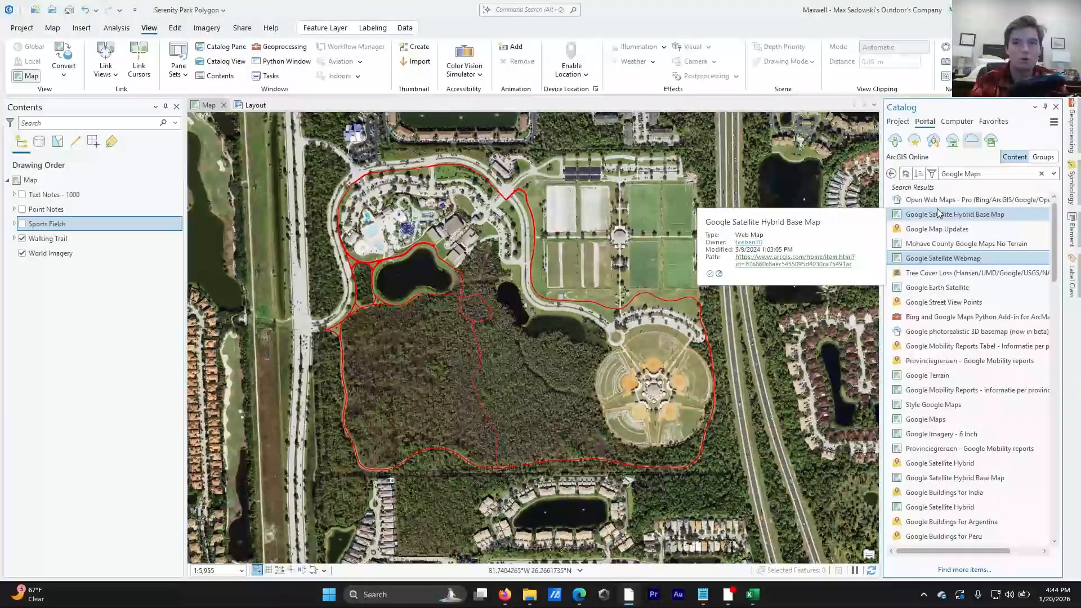
{"action": "mouse_move", "coordinate": [932, 259]}
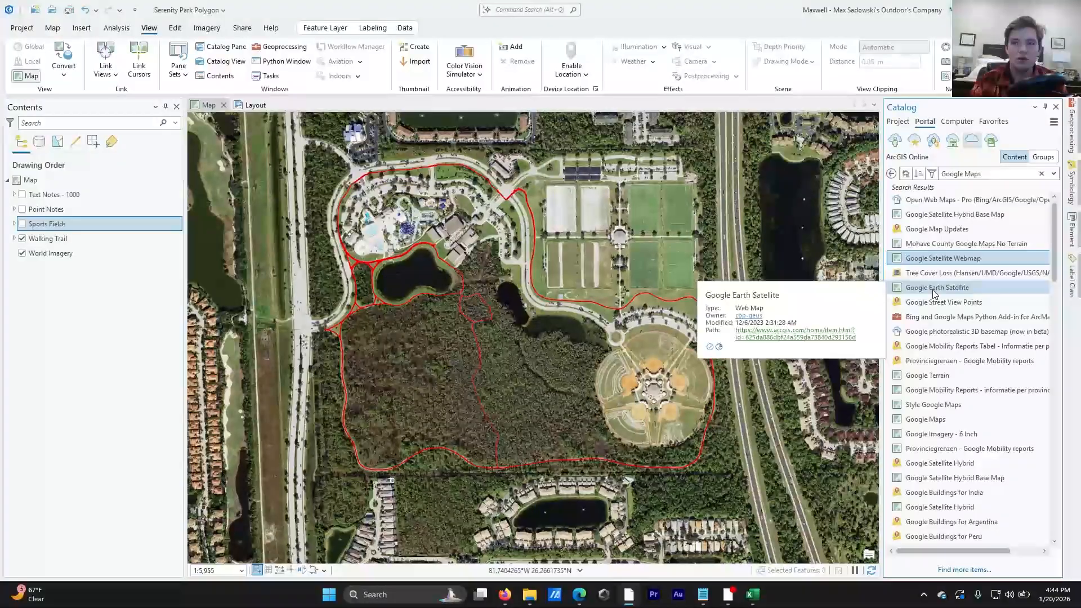
{"action": "right_click", "coordinate": [932, 260]}
{"action": "left_click", "coordinate": [896, 259]}
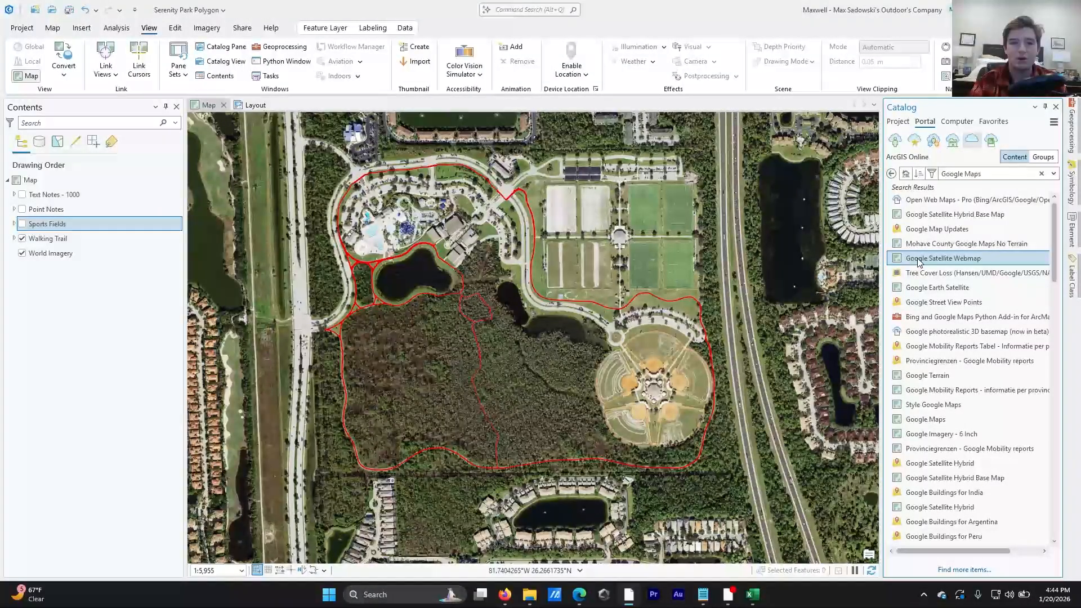
{"action": "right_click", "coordinate": [920, 261]}
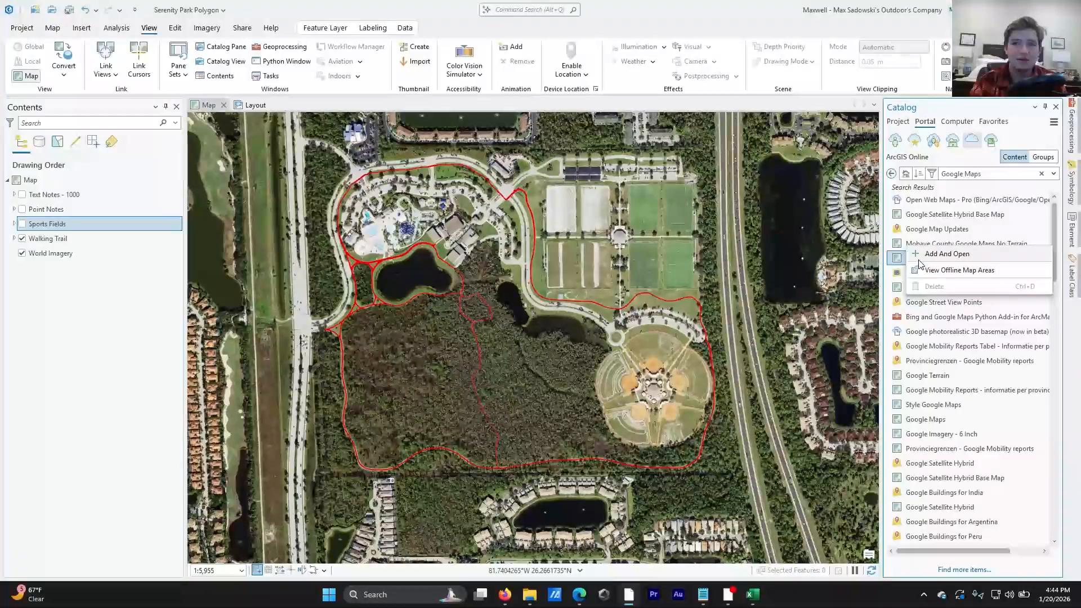
{"action": "left_click", "coordinate": [919, 255]}
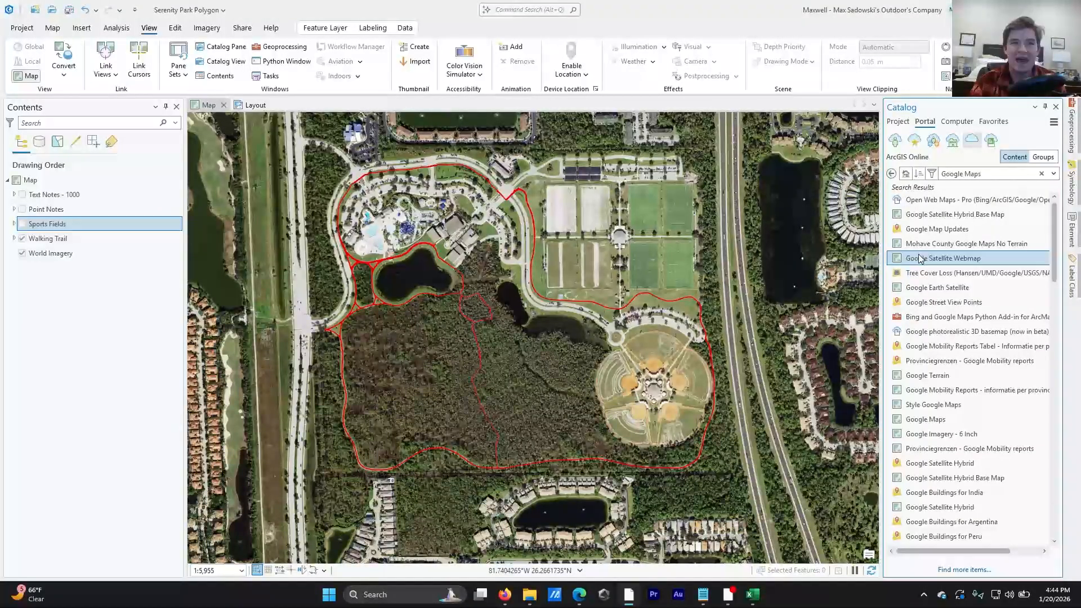
{"action": "mouse_move", "coordinate": [919, 258]}
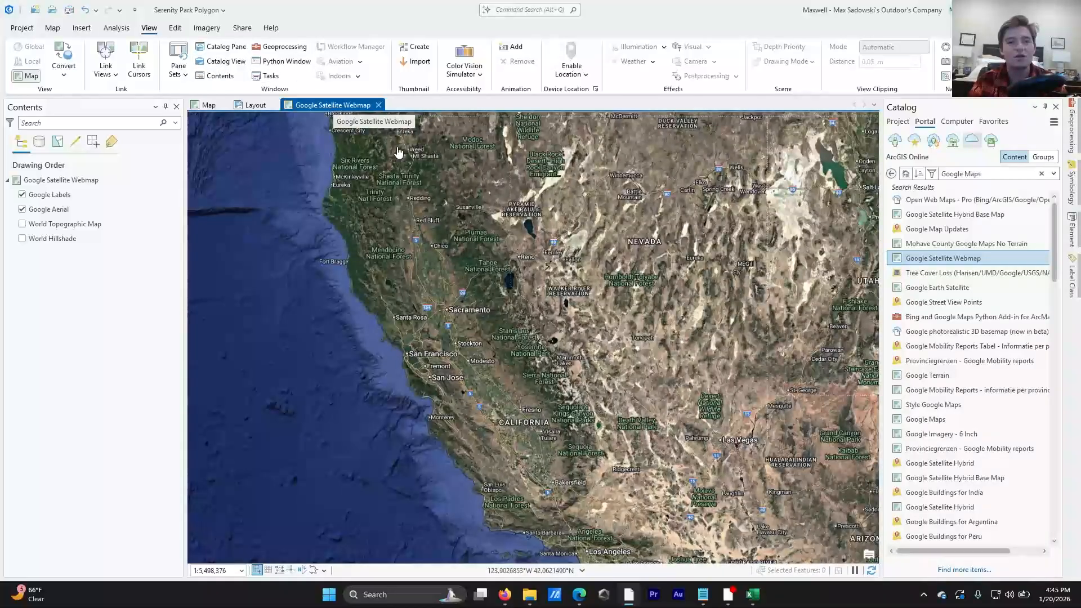
Hide the Google Labels layer in the Google Satellite Webmap, keeping the Google Aerial layer on.
{"action": "scroll", "coordinate": [531, 260], "scroll_direction": "up", "scroll_amount": 4}
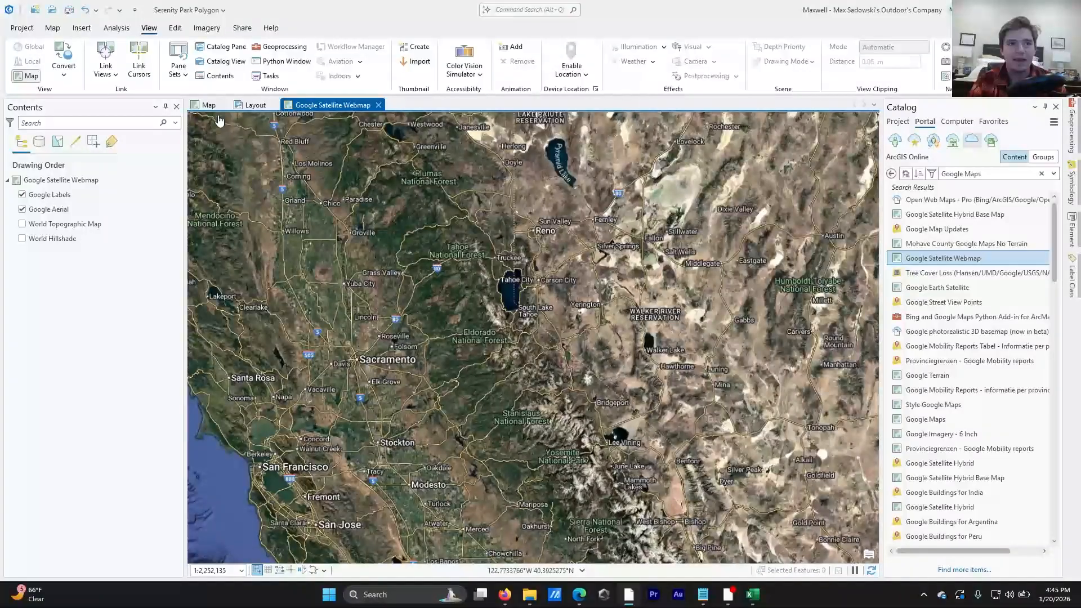
{"action": "left_click", "coordinate": [209, 107]}
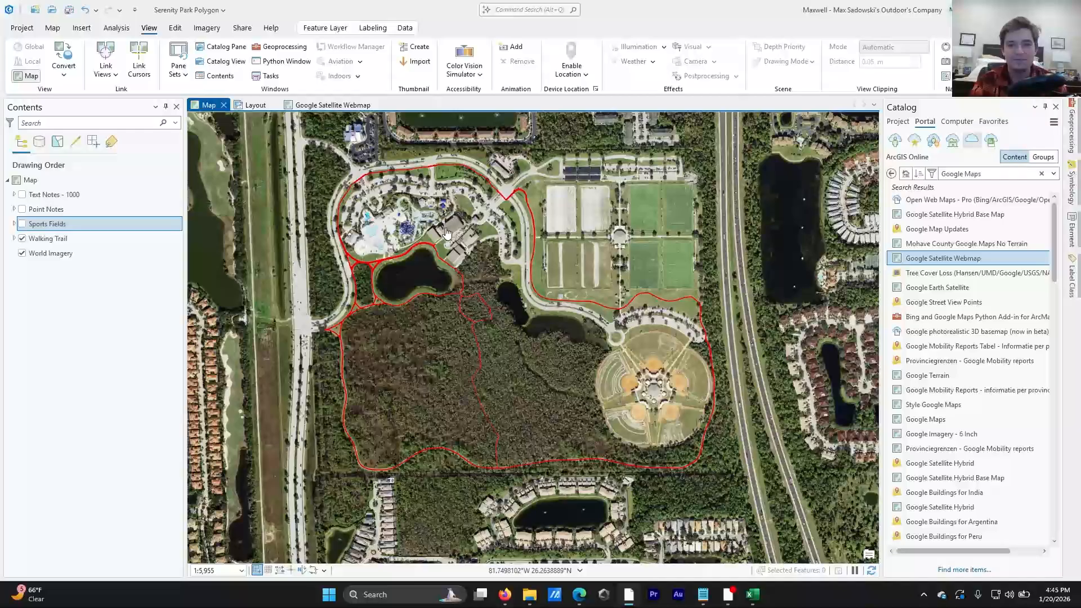
{"action": "left_click", "coordinate": [313, 104]}
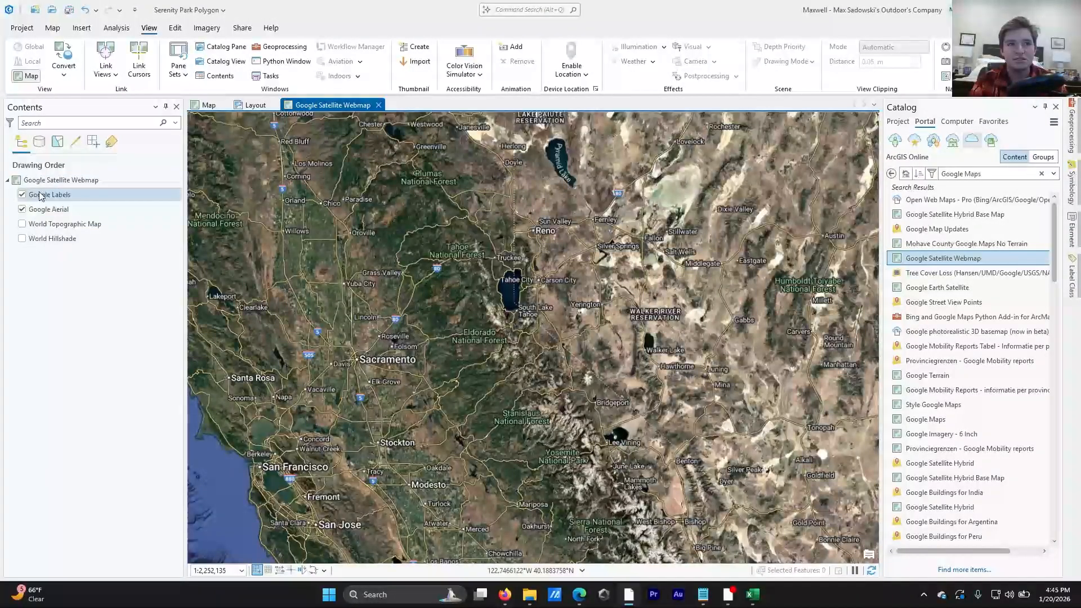
{"action": "left_click", "coordinate": [55, 180]}
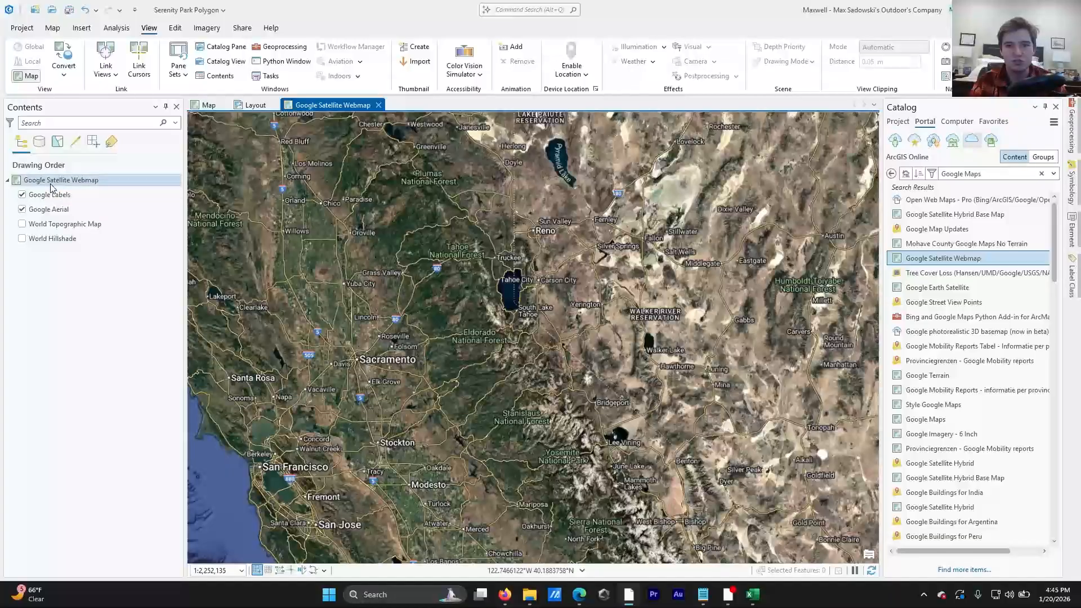
{"action": "left_click", "coordinate": [22, 194]}
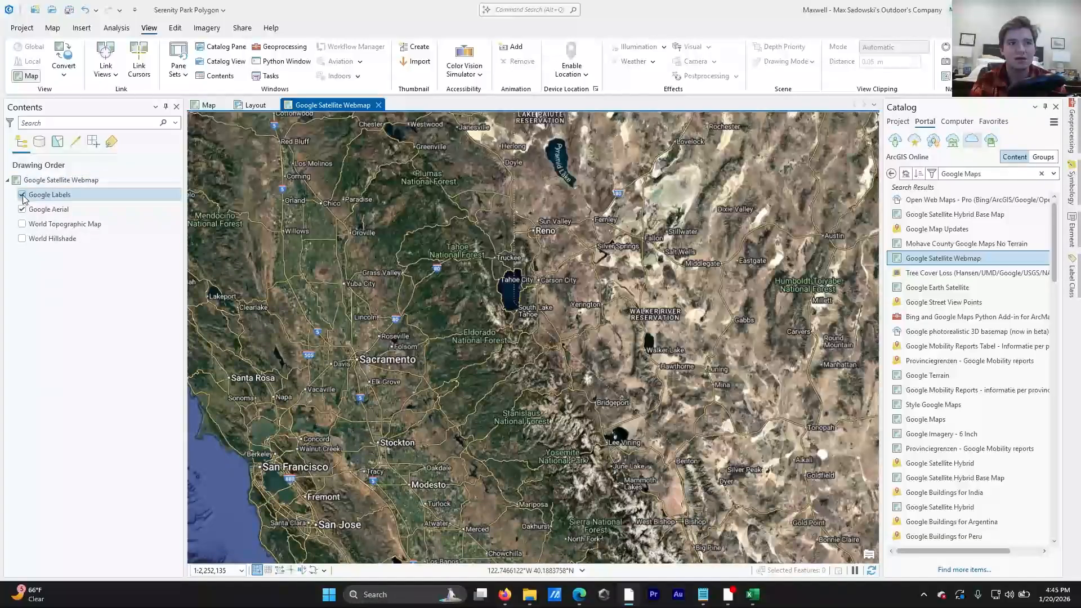
{"action": "left_click", "coordinate": [36, 211]}
{"action": "left_click", "coordinate": [21, 210]}
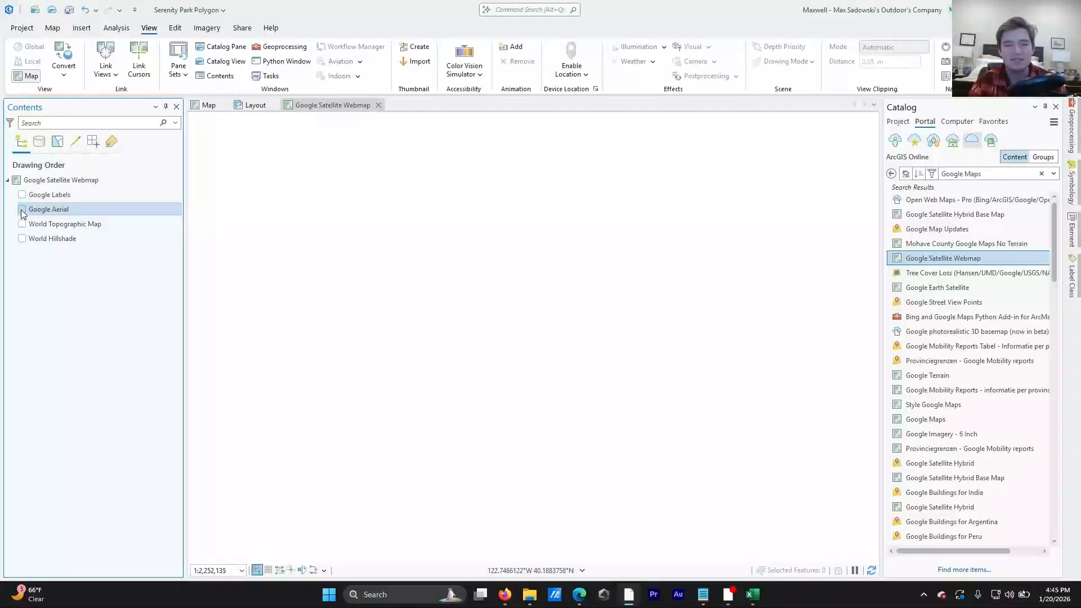
{"action": "left_click", "coordinate": [22, 210]}
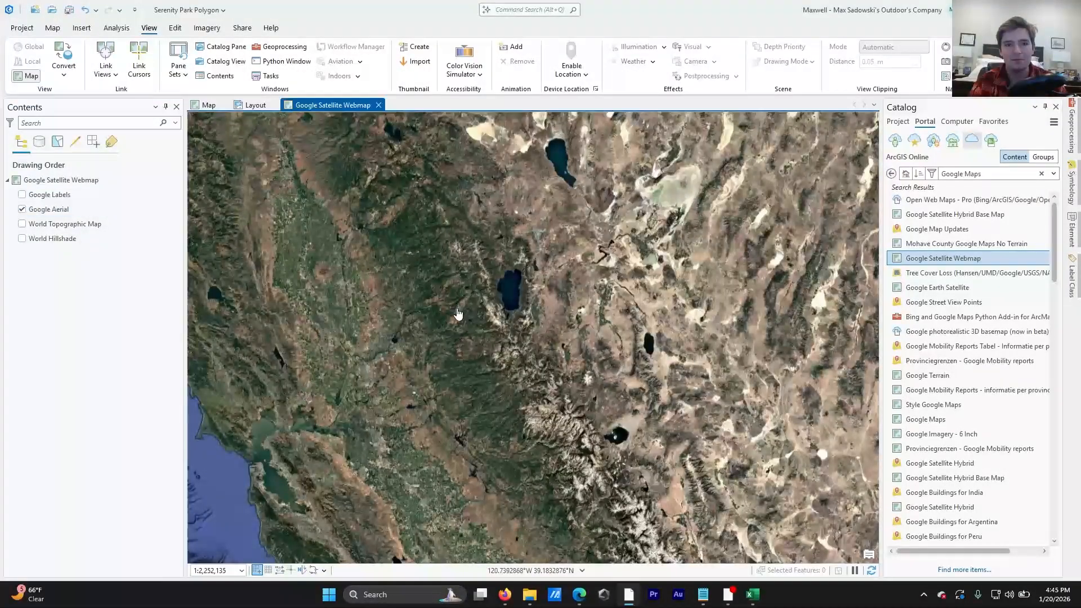
{"action": "scroll", "coordinate": [409, 291], "scroll_direction": "up", "scroll_amount": 3}
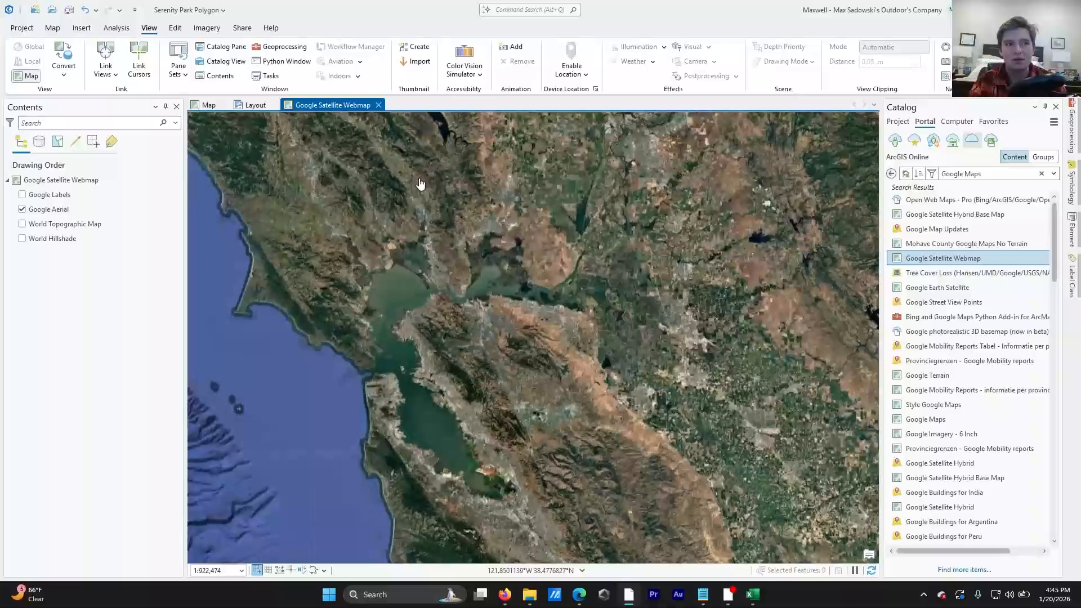
Copy the Google Aerial layer from the Google Satellite Webmap and paste it into the park's Map.
{"action": "left_click", "coordinate": [39, 211]}
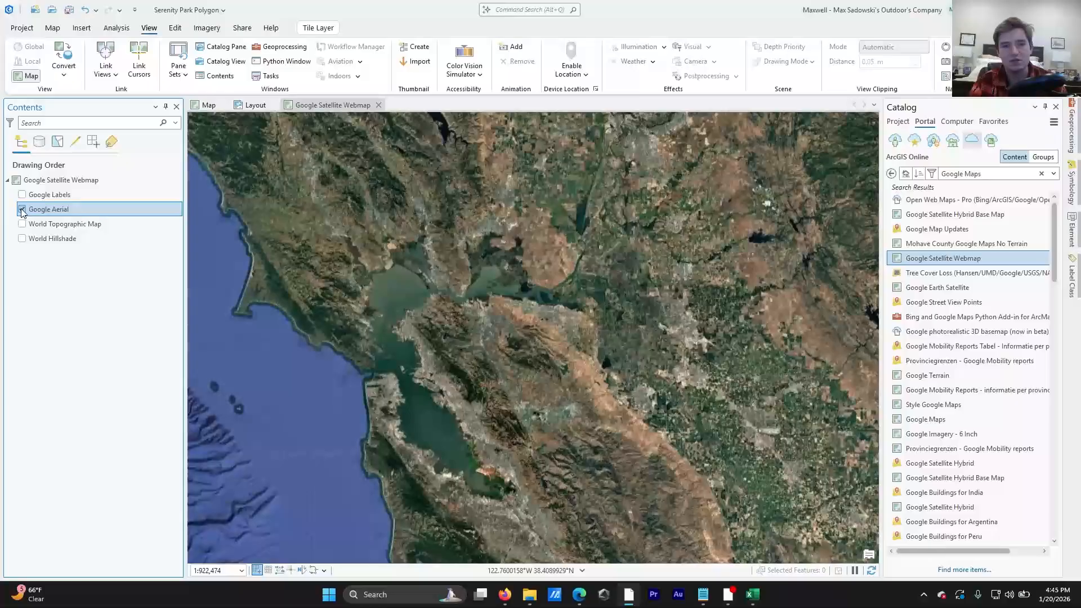
{"action": "left_click", "coordinate": [22, 210]}
{"action": "left_click", "coordinate": [22, 209]}
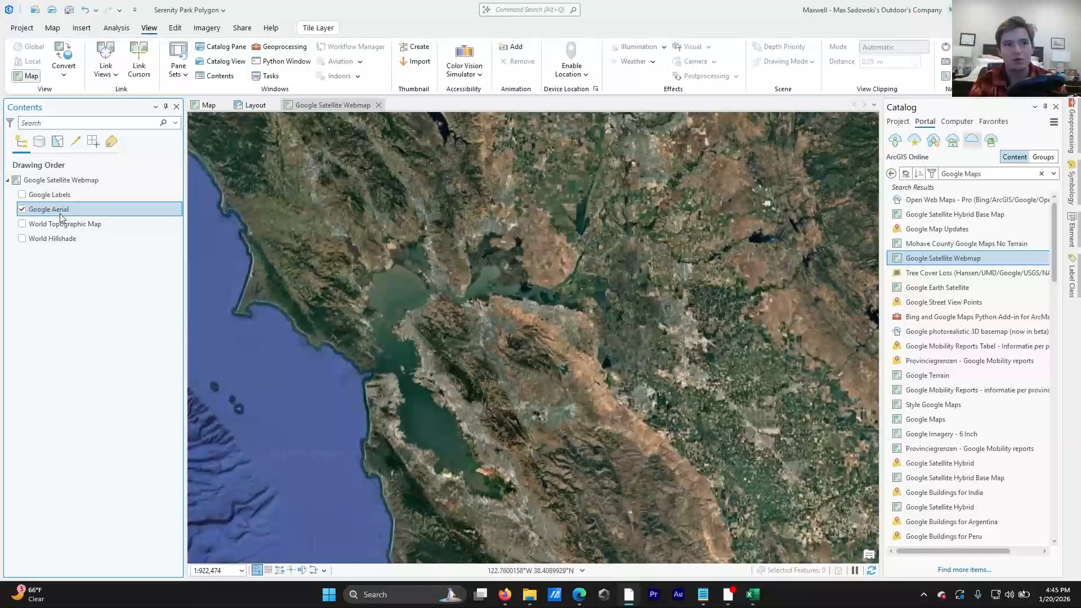
{"action": "right_click", "coordinate": [61, 218]}
{"action": "left_click", "coordinate": [79, 222]}
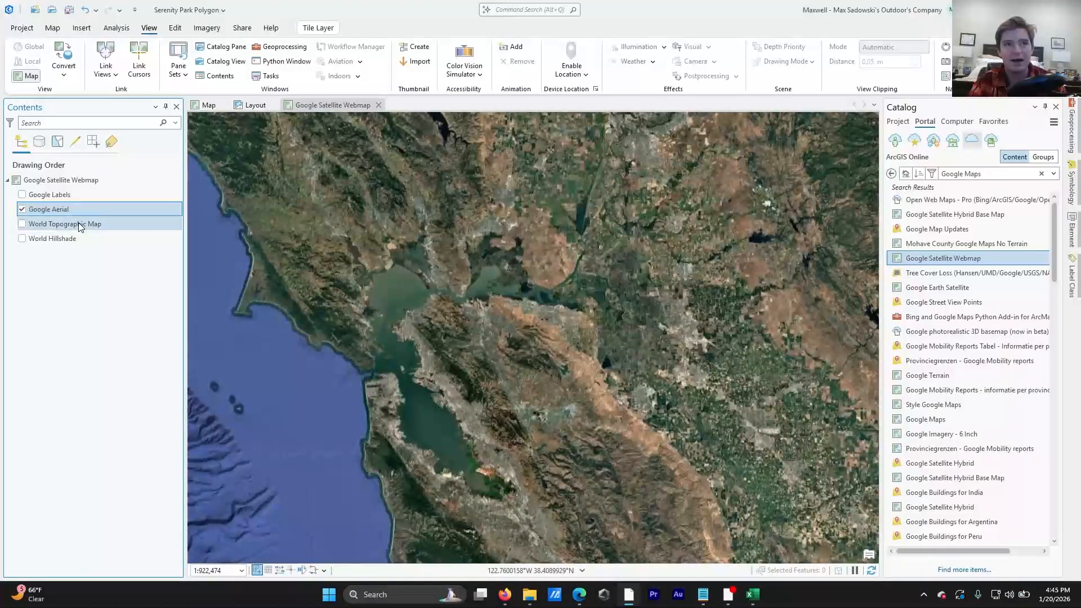
{"action": "left_click", "coordinate": [209, 105]}
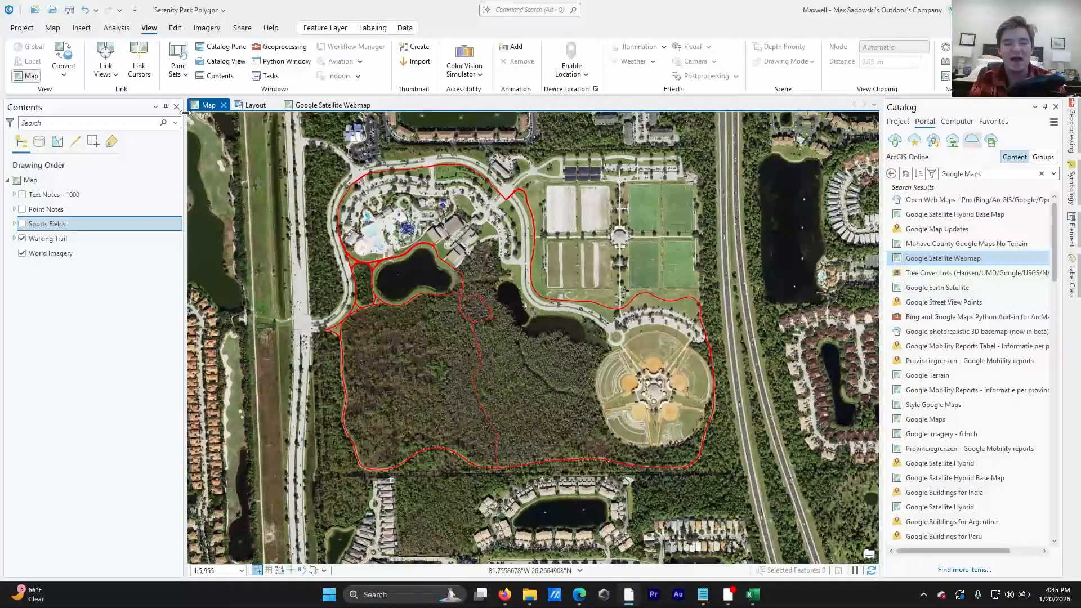
{"action": "right_click", "coordinate": [32, 180]}
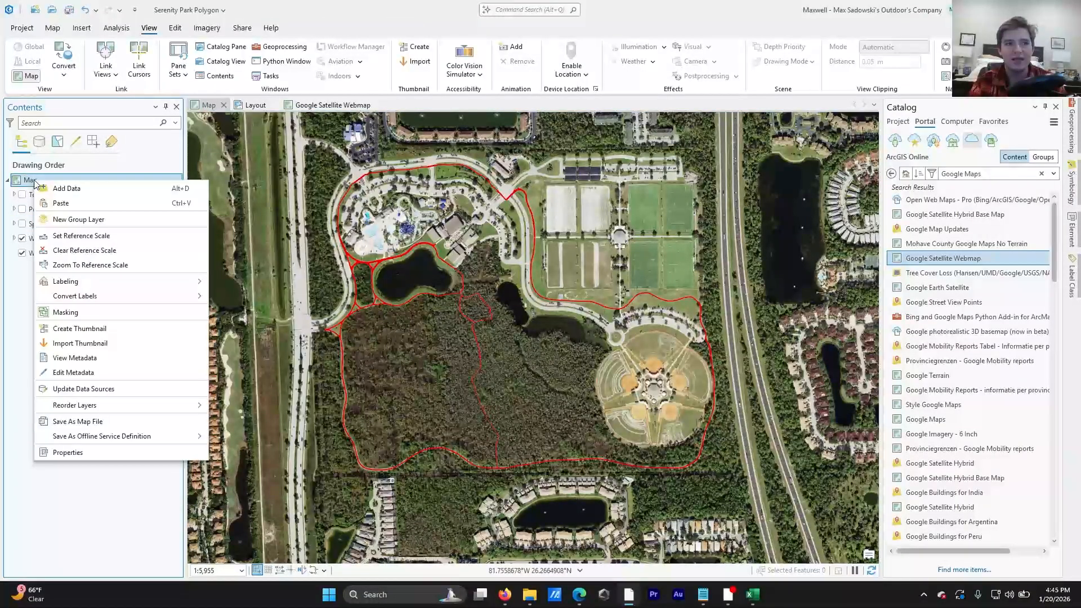
{"action": "left_click", "coordinate": [59, 204]}
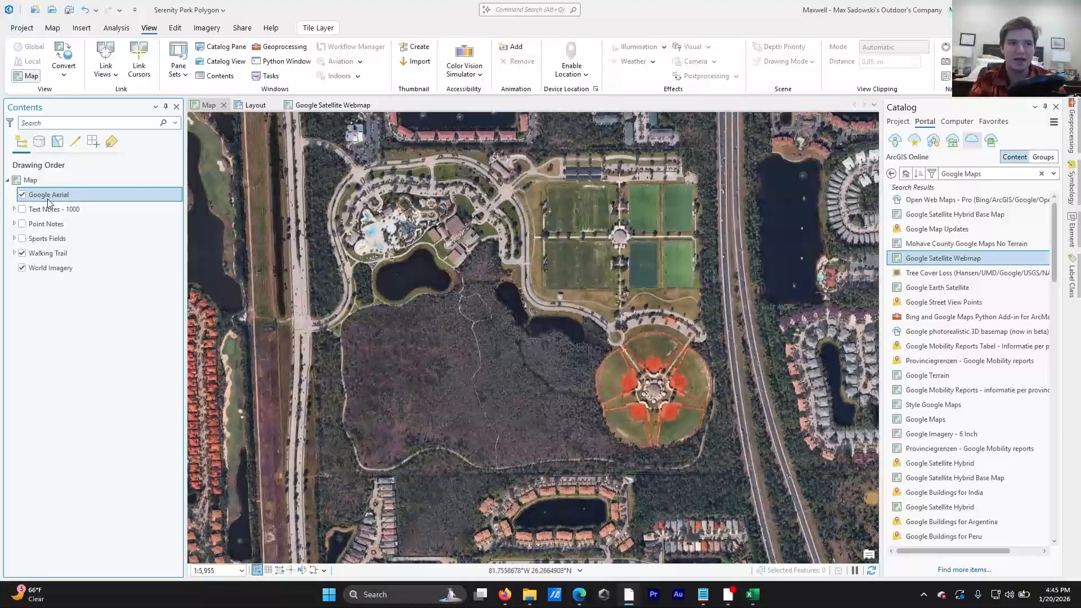
Examine the Google Aerial imagery of the park, checking the ball fields, forest and walking trail at several scales.
{"action": "left_click_drag", "start_coordinate": [536, 359], "coordinate": [540, 308]}
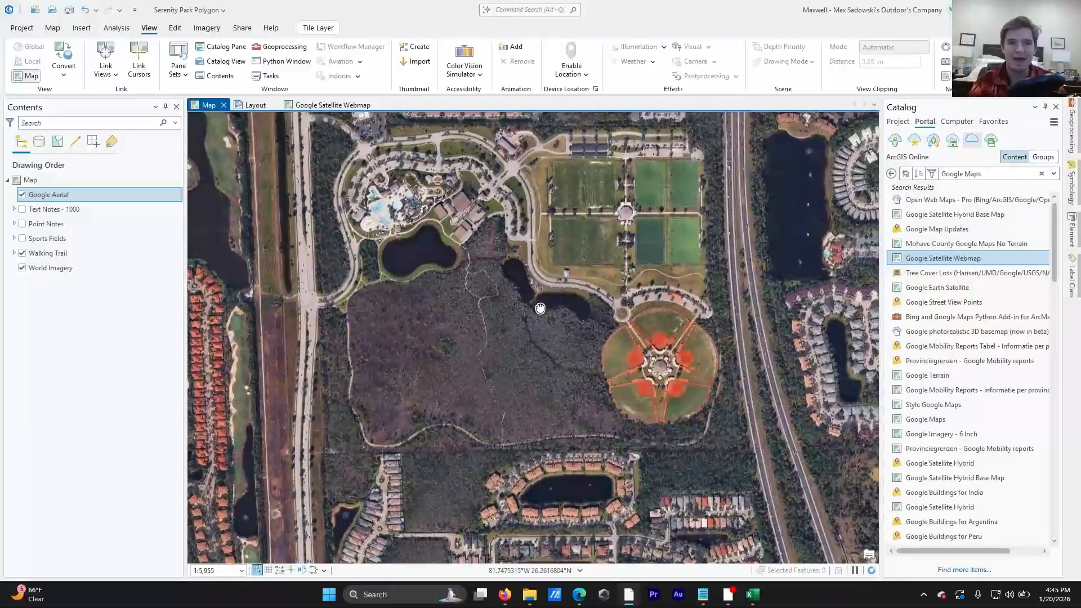
{"action": "scroll", "coordinate": [540, 308], "scroll_direction": "down", "scroll_amount": 2}
{"action": "scroll", "coordinate": [541, 311], "scroll_direction": "up", "scroll_amount": 3}
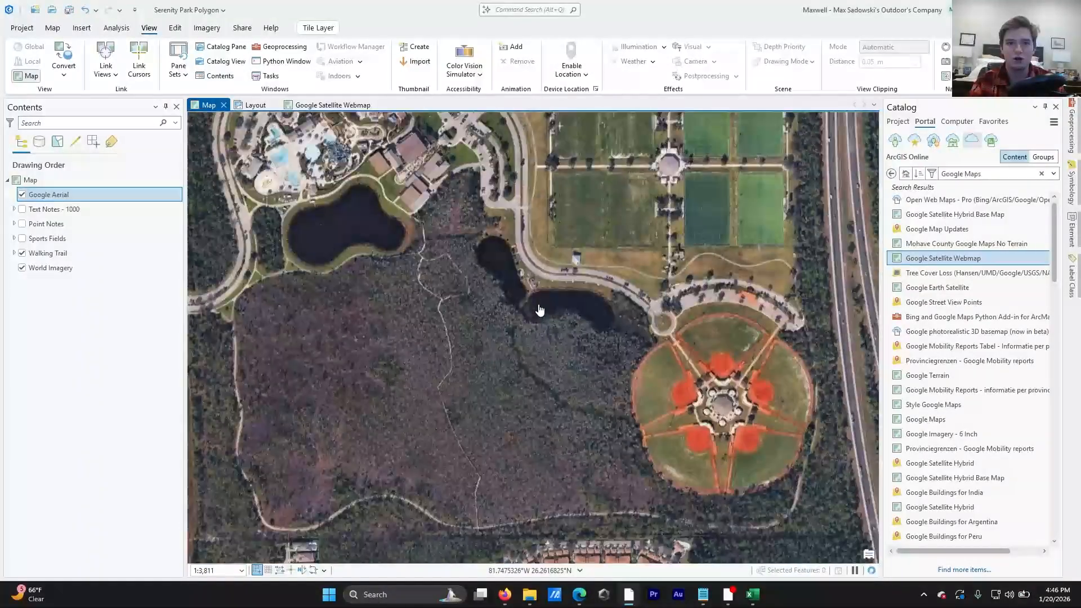
{"action": "scroll", "coordinate": [541, 310], "scroll_direction": "down", "scroll_amount": 5}
{"action": "scroll", "coordinate": [541, 310], "scroll_direction": "up", "scroll_amount": 2}
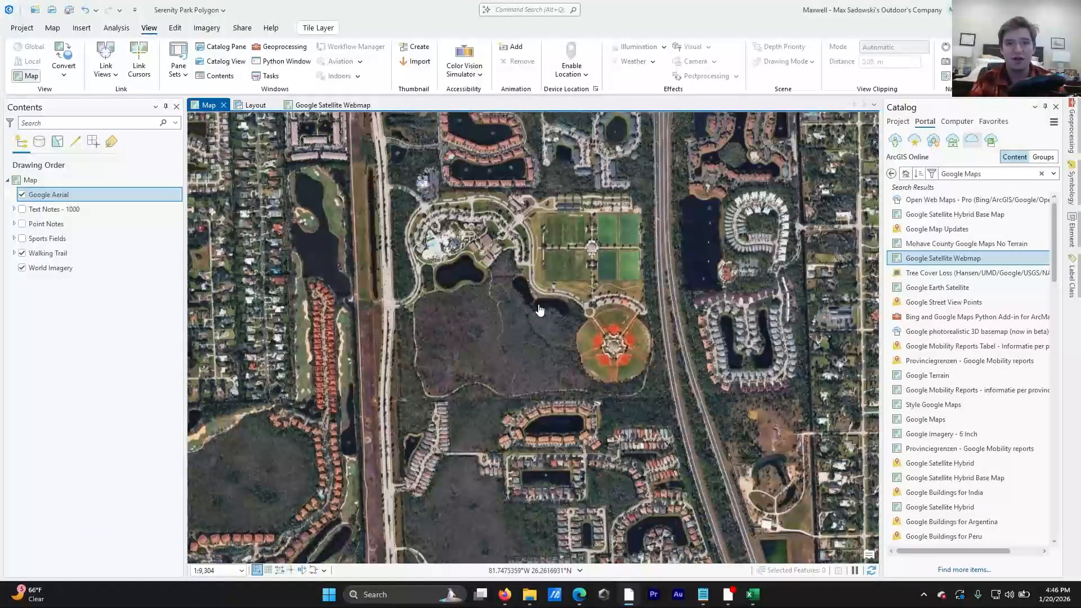
{"action": "scroll", "coordinate": [615, 353], "scroll_direction": "up", "scroll_amount": 5}
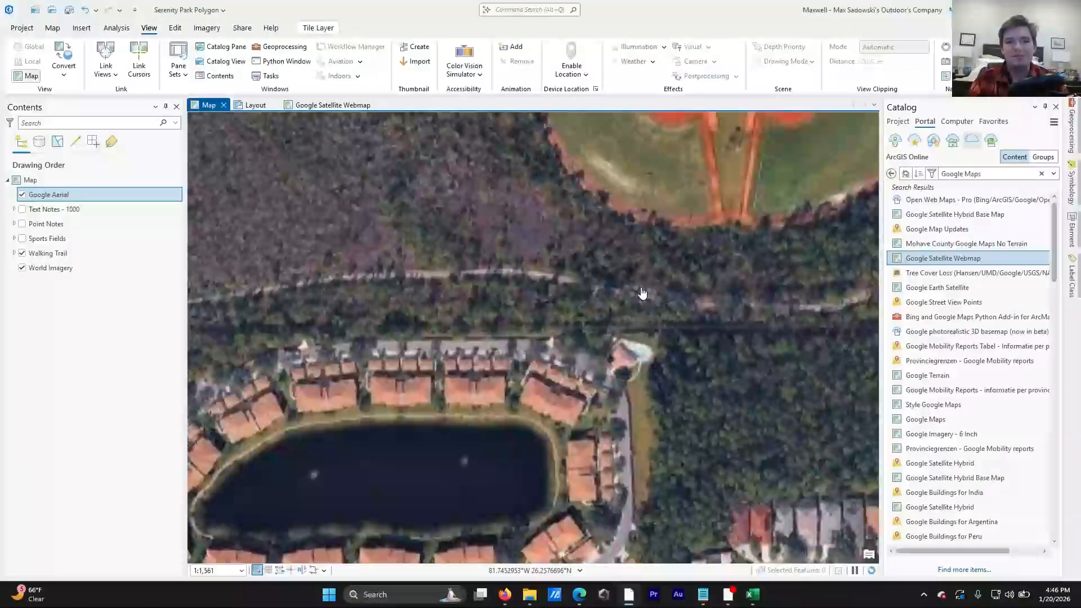
{"action": "scroll", "coordinate": [643, 293], "scroll_direction": "up", "scroll_amount": 3}
{"action": "scroll", "coordinate": [382, 259], "scroll_direction": "down", "scroll_amount": 7}
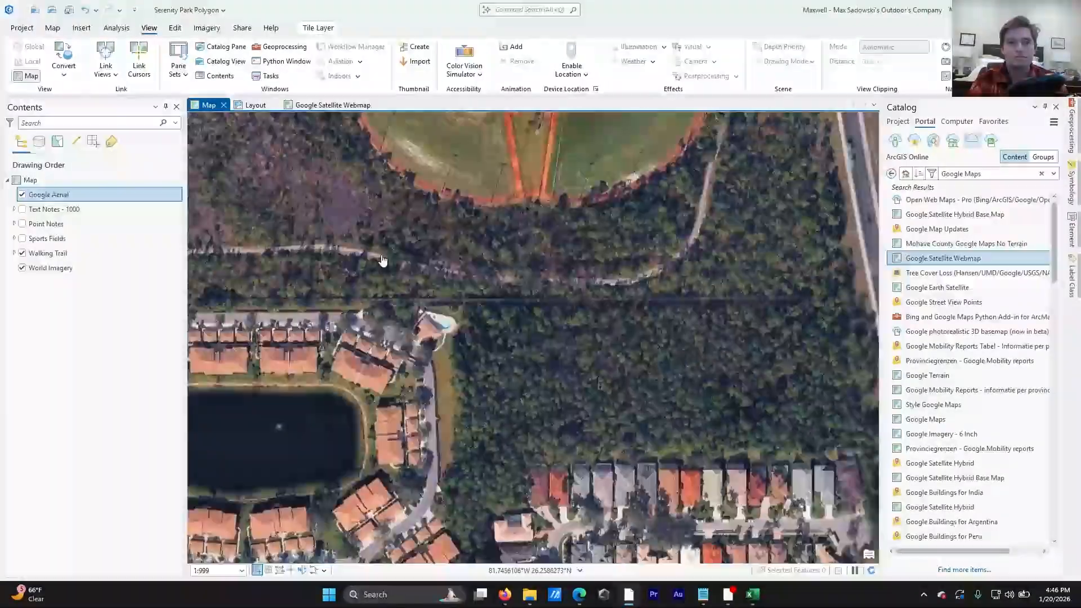
{"action": "left_click_drag", "start_coordinate": [425, 263], "coordinate": [665, 311]}
{"action": "left_click_drag", "start_coordinate": [281, 273], "coordinate": [497, 293]}
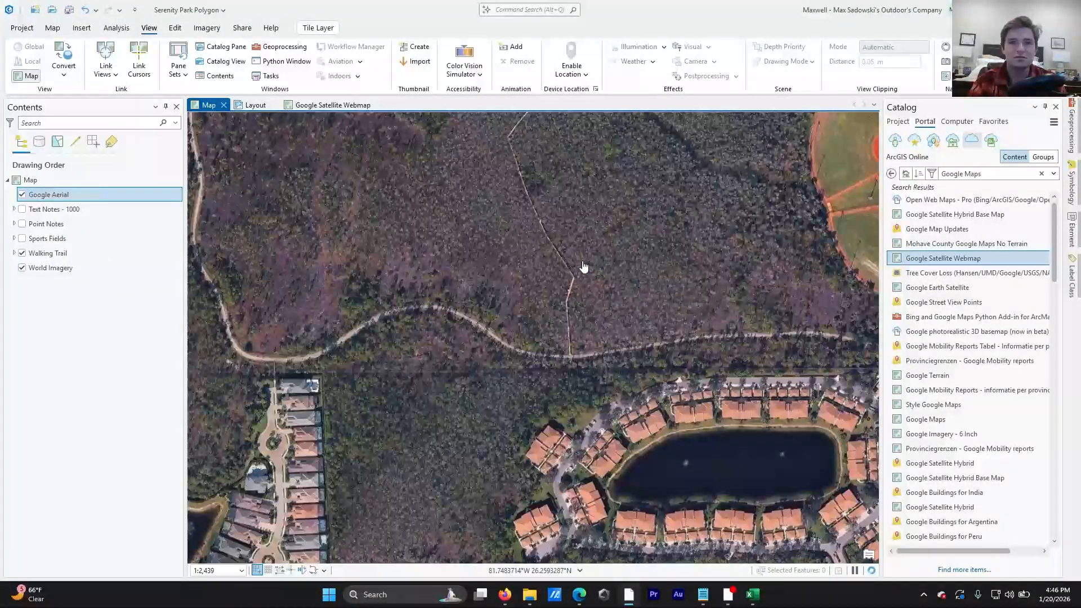
Move the Google Aerial layer below Walking Trail and directly above World Imagery in the drawing order.
{"action": "scroll", "coordinate": [565, 259], "scroll_direction": "up", "scroll_amount": 2}
{"action": "scroll", "coordinate": [563, 260], "scroll_direction": "down", "scroll_amount": 2}
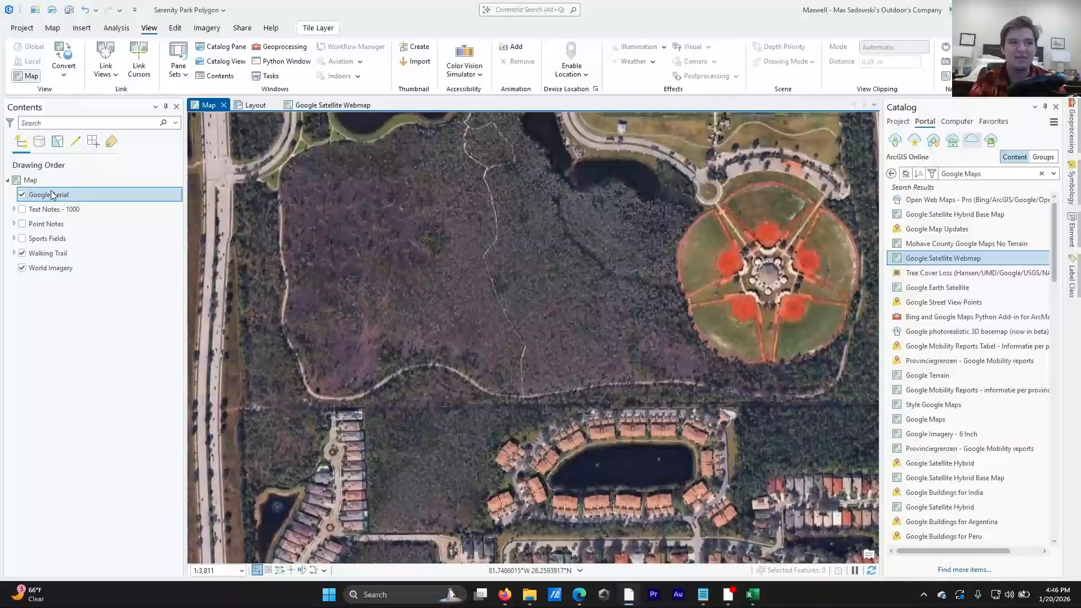
{"action": "left_click_drag", "start_coordinate": [51, 194], "coordinate": [51, 264]}
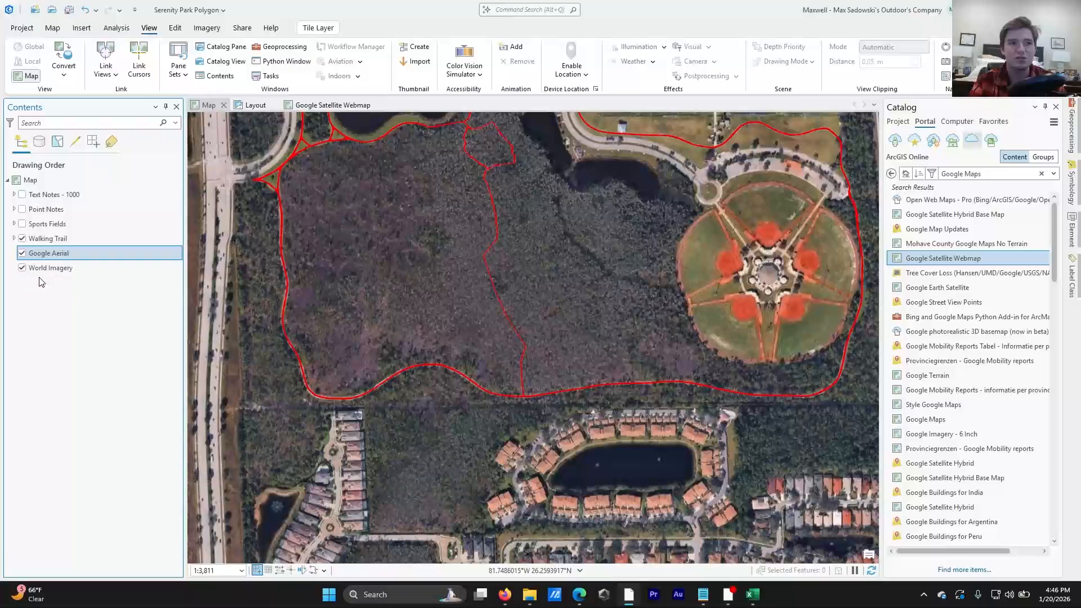
Turn off the Google Aerial and Walking Trail layers, leaving only World Imagery displayed.
{"action": "left_click", "coordinate": [22, 253]}
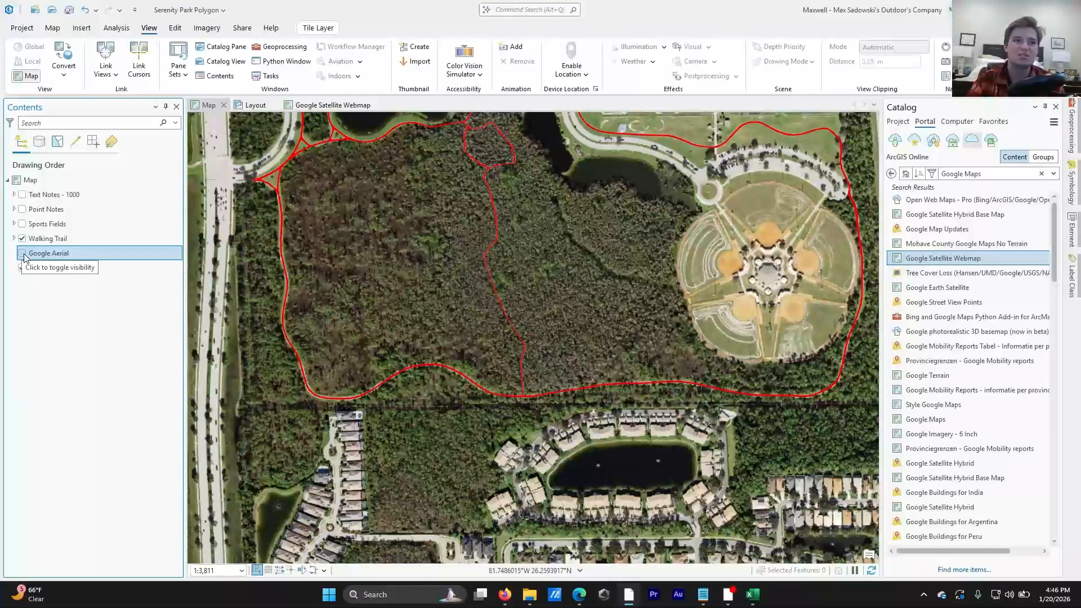
{"action": "left_click", "coordinate": [23, 254]}
{"action": "left_click", "coordinate": [23, 254]}
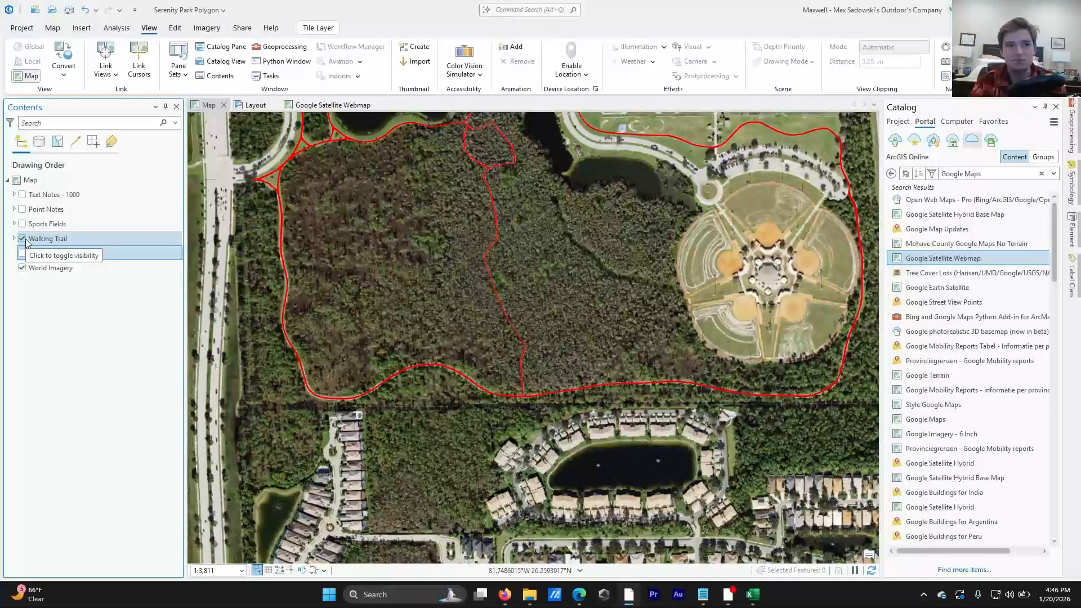
{"action": "left_click", "coordinate": [23, 239]}
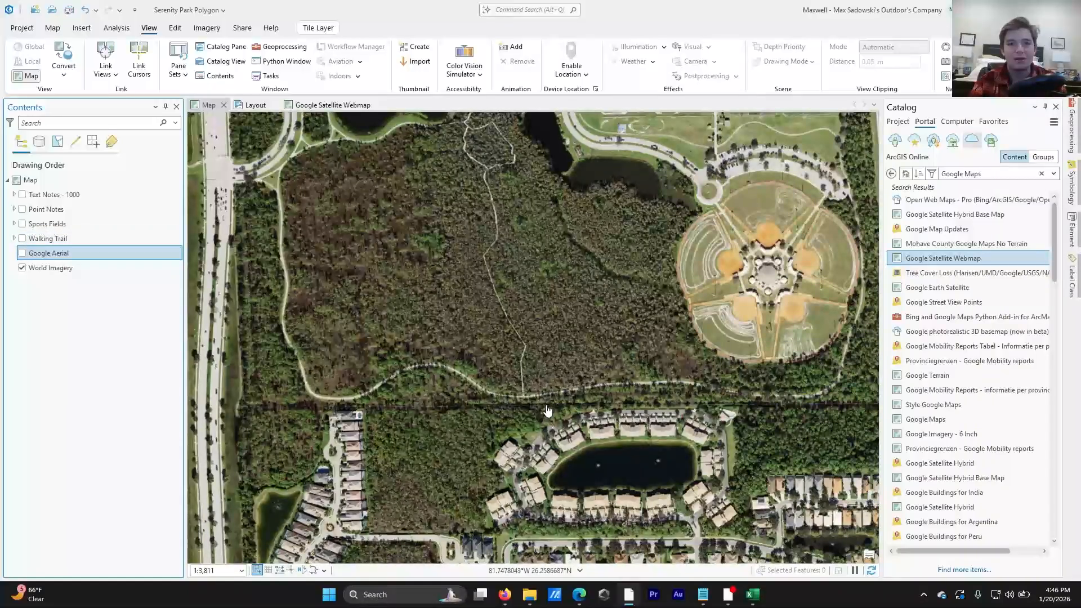
Examine the World Imagery detail where the straight forest path meets the curved walking trail south of the park.
{"action": "left_click_drag", "start_coordinate": [544, 409], "coordinate": [551, 351]}
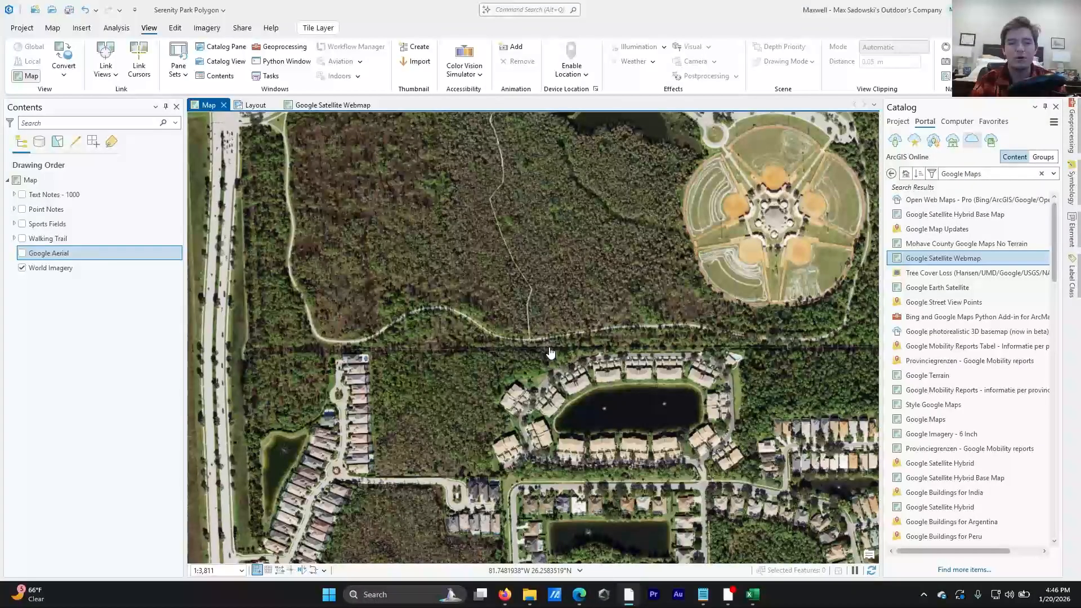
{"action": "scroll", "coordinate": [551, 353], "scroll_direction": "up", "scroll_amount": 10}
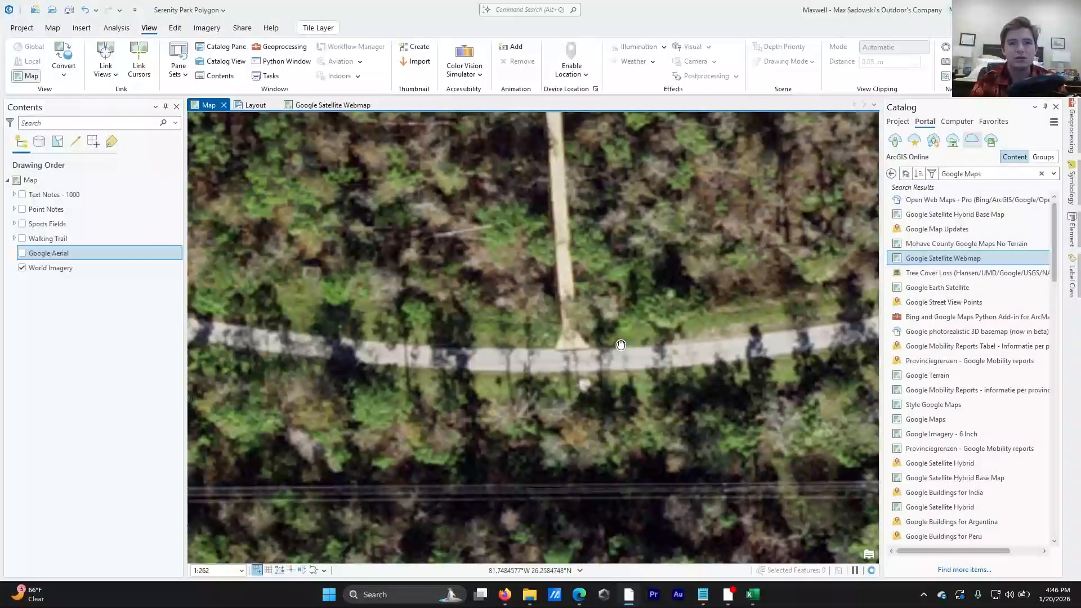
{"action": "scroll", "coordinate": [621, 346], "scroll_direction": "up", "scroll_amount": 2}
{"action": "left_click_drag", "start_coordinate": [463, 330], "coordinate": [525, 396]}
{"action": "scroll", "coordinate": [539, 345], "scroll_direction": "down", "scroll_amount": 2}
{"action": "scroll", "coordinate": [574, 316], "scroll_direction": "down", "scroll_amount": 2}
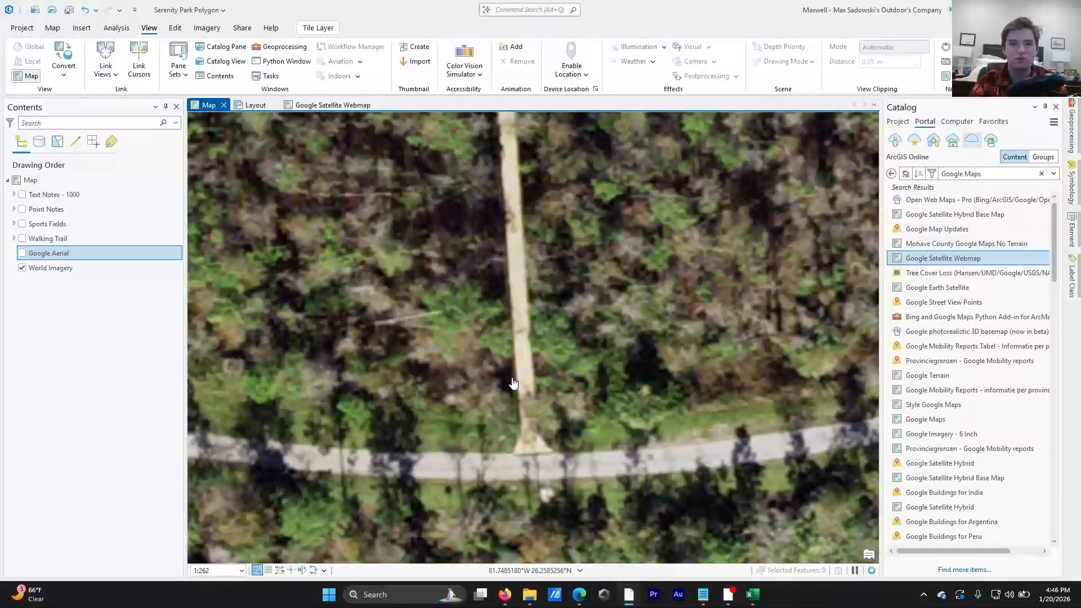
{"action": "scroll", "coordinate": [513, 384], "scroll_direction": "up", "scroll_amount": 1}
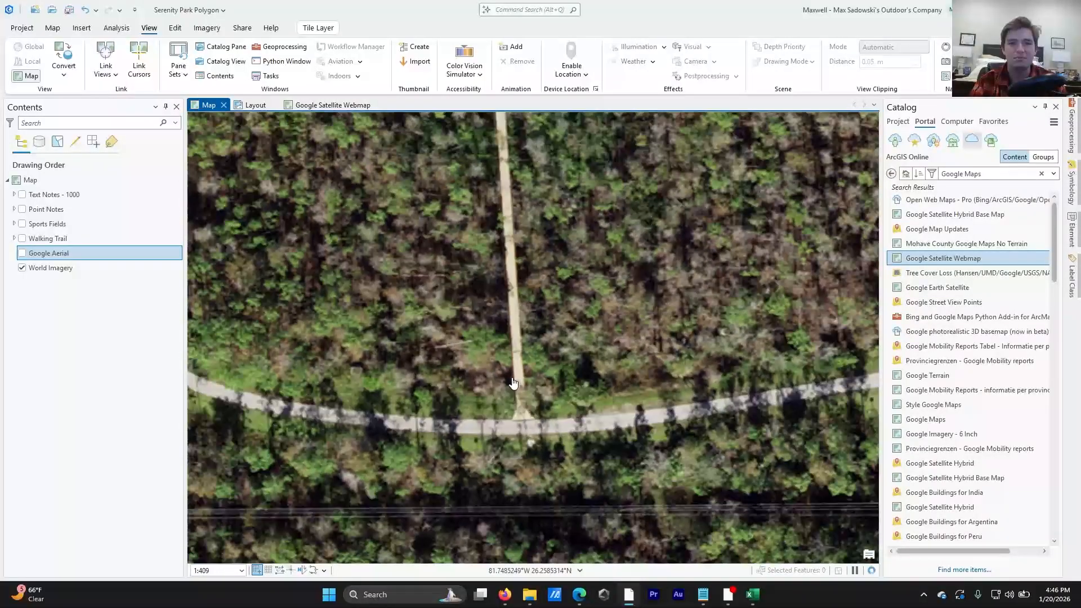
{"action": "left_click_drag", "start_coordinate": [513, 384], "coordinate": [517, 363]}
{"action": "scroll", "coordinate": [514, 358], "scroll_direction": "up", "scroll_amount": 3}
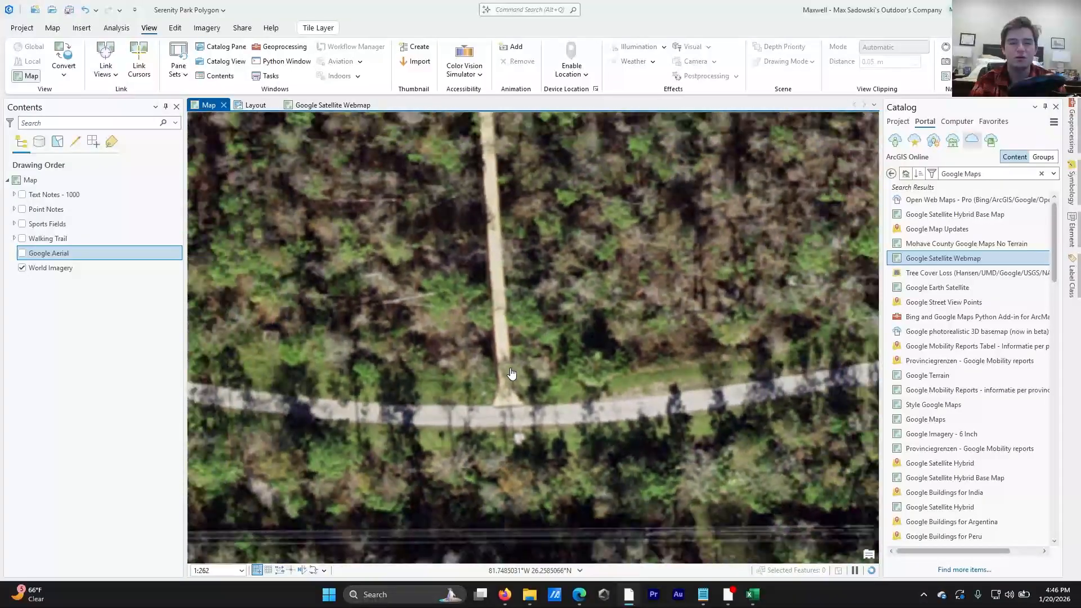
{"action": "scroll", "coordinate": [512, 373], "scroll_direction": "down", "scroll_amount": 2}
{"action": "scroll", "coordinate": [511, 374], "scroll_direction": "up", "scroll_amount": 3}
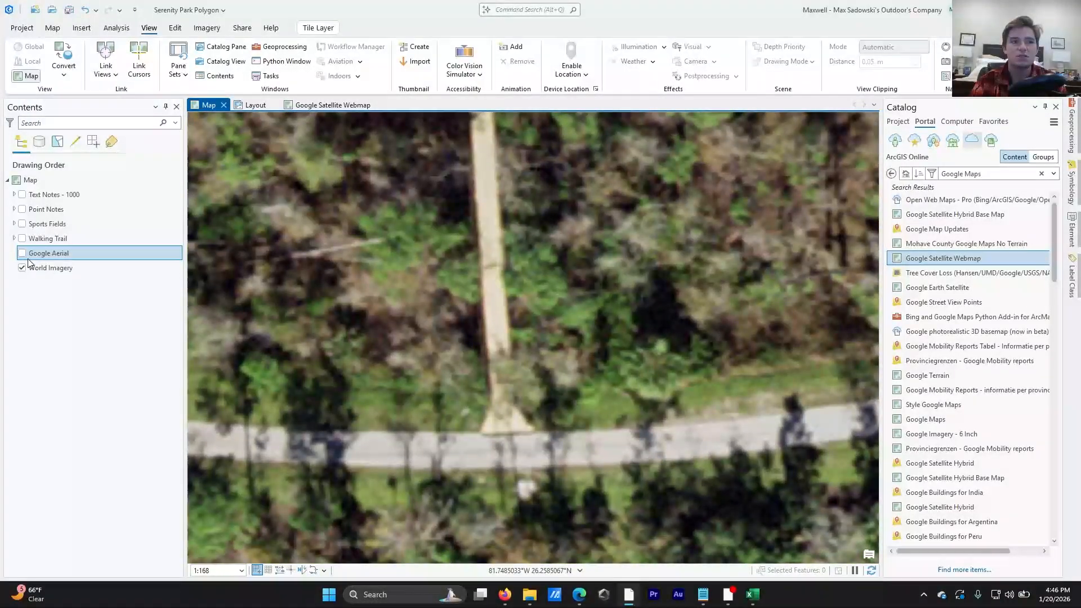
Compare Google Aerial with World Imagery at the trail junction by toggling Google Aerial's visibility, then return to the park-wide view.
{"action": "left_click", "coordinate": [23, 253]}
{"action": "left_click", "coordinate": [24, 255]}
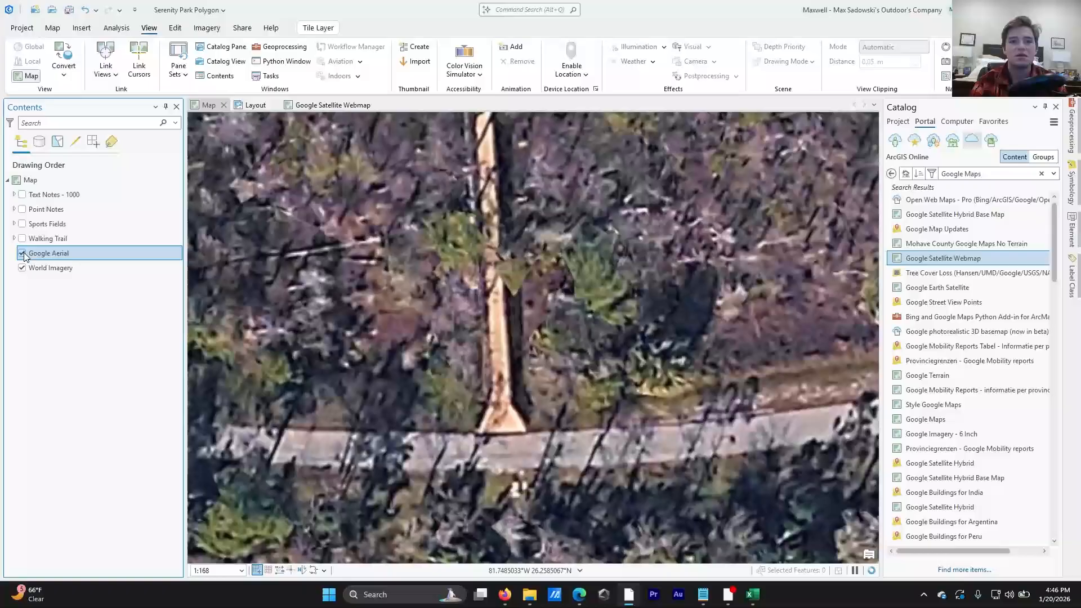
{"action": "left_click", "coordinate": [23, 253]}
{"action": "left_click", "coordinate": [22, 253]}
{"action": "left_click", "coordinate": [22, 254]}
{"action": "left_click", "coordinate": [22, 253]}
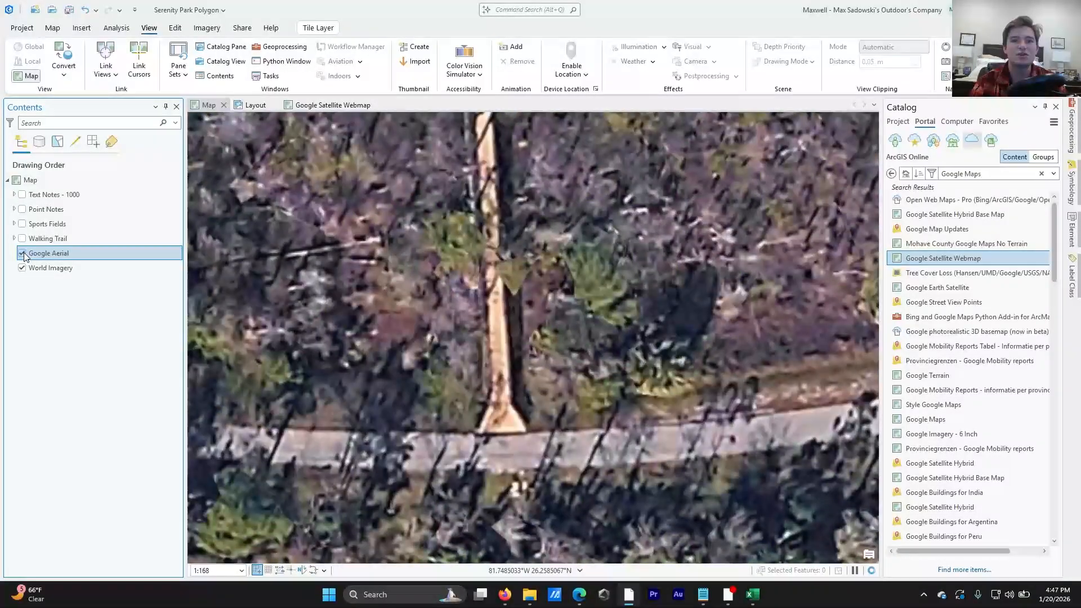
{"action": "left_click", "coordinate": [22, 254]}
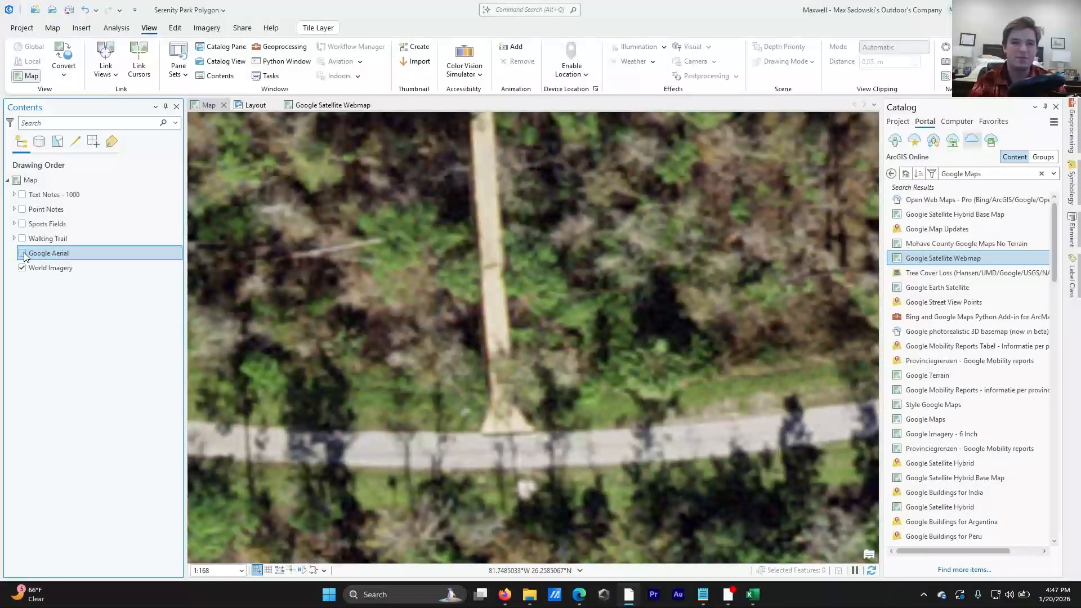
{"action": "scroll", "coordinate": [486, 254], "scroll_direction": "down", "scroll_amount": 5}
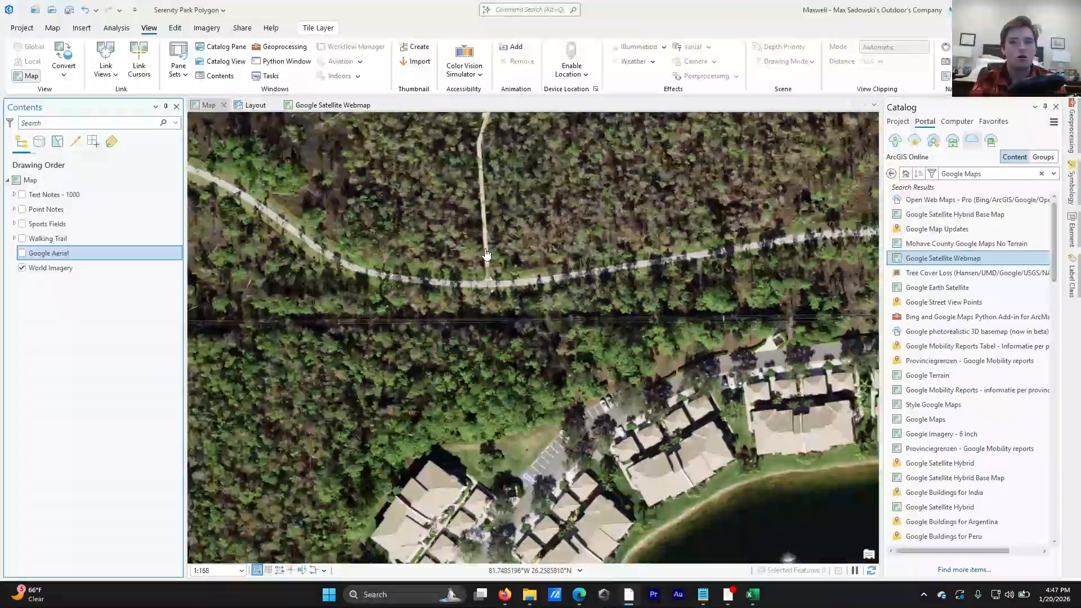
{"action": "scroll", "coordinate": [486, 254], "scroll_direction": "down", "scroll_amount": 3}
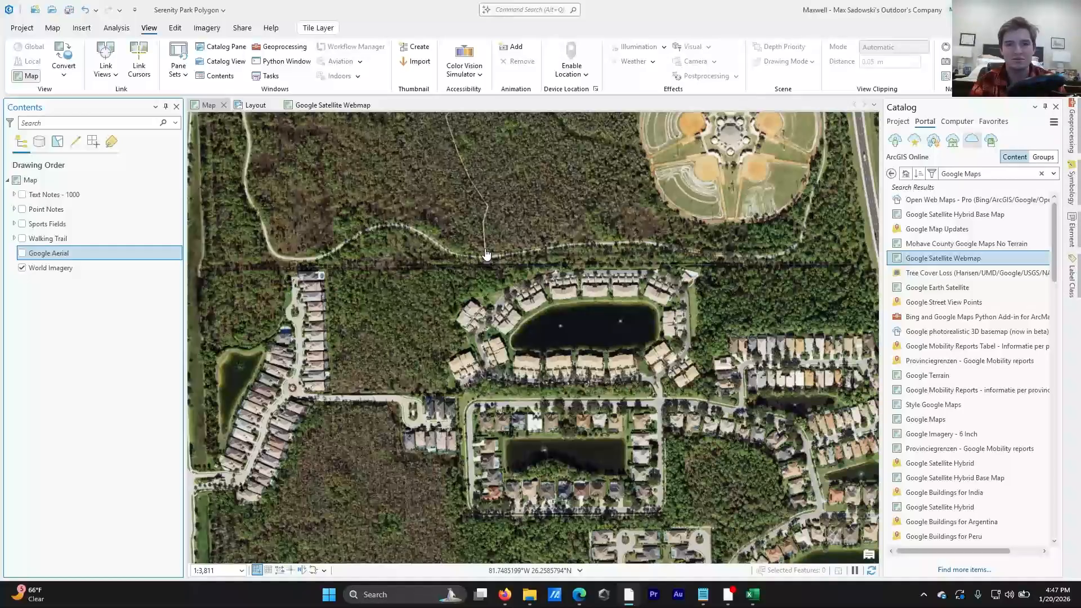
{"action": "left_click_drag", "start_coordinate": [487, 254], "coordinate": [532, 328]}
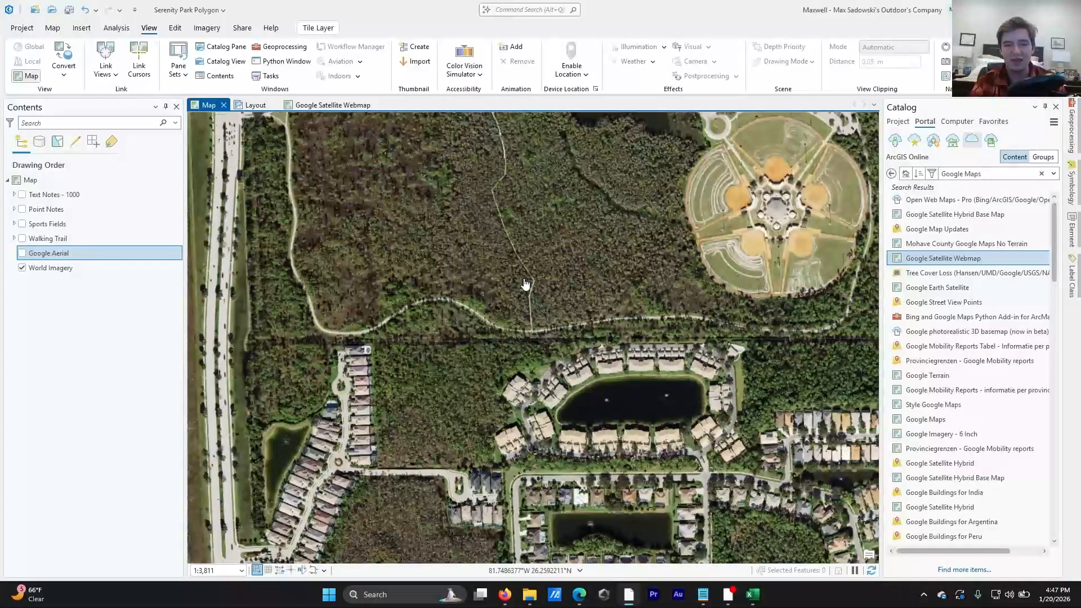